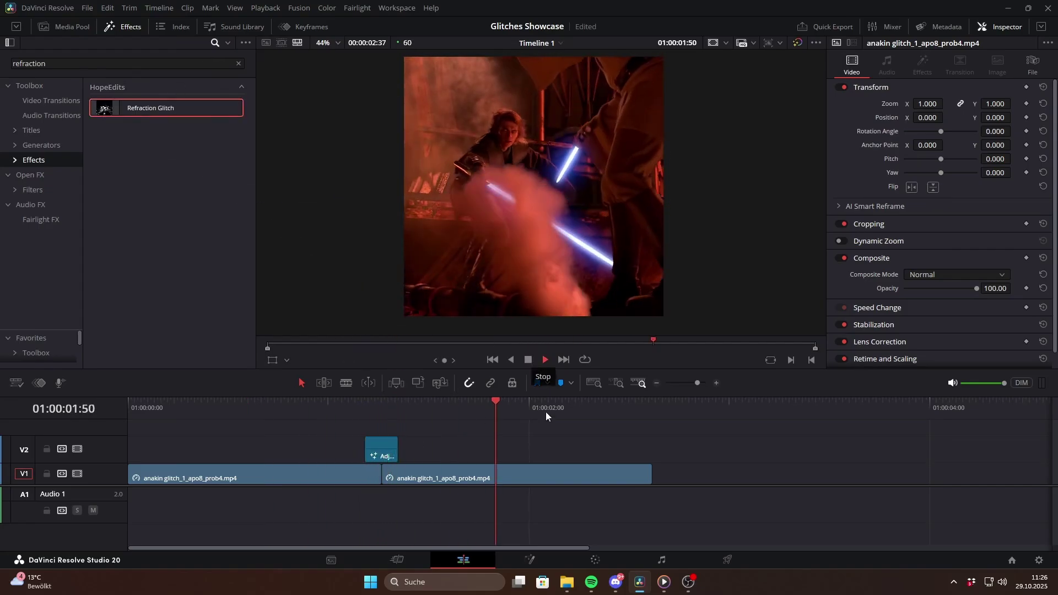
# Step: Lower the Refraction Glitch X Glitch to 0.236 and bring the Angle to 0, then preview
pyautogui.moveTo(242, 426); pyautogui.dragTo(218, 428)
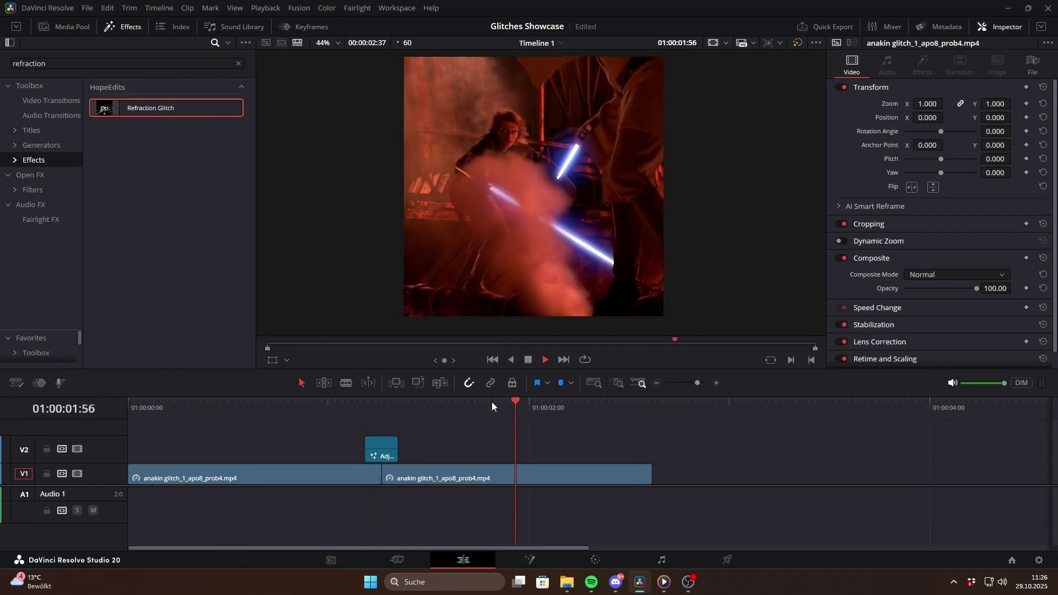
pyautogui.click(382, 449)
pyautogui.click(923, 65)
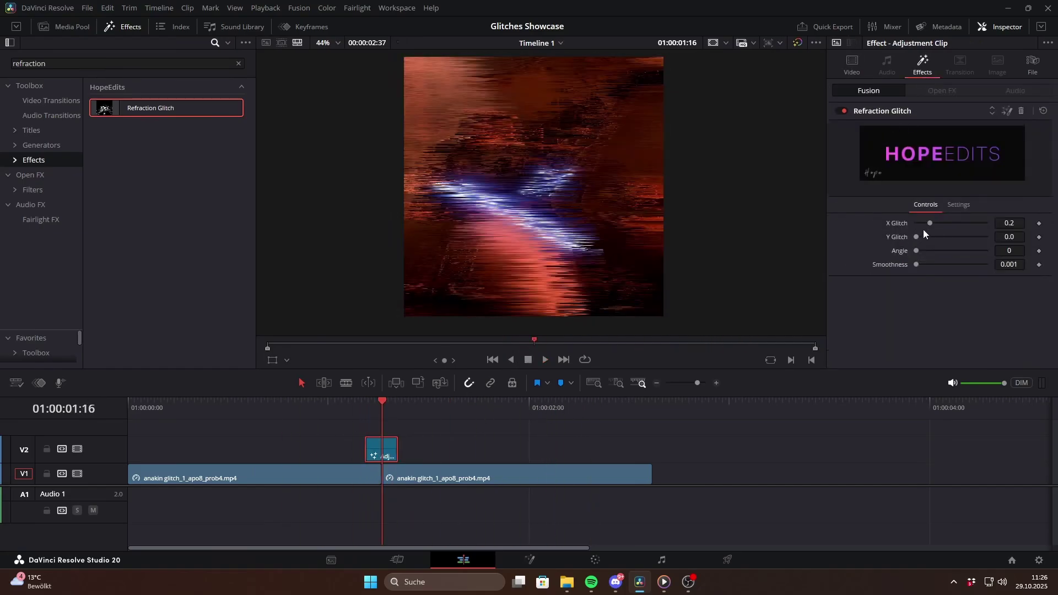
pyautogui.moveTo(931, 223); pyautogui.dragTo(923, 251)
pyautogui.moveTo(380, 405); pyautogui.dragTo(338, 406)
pyautogui.click(544, 359)
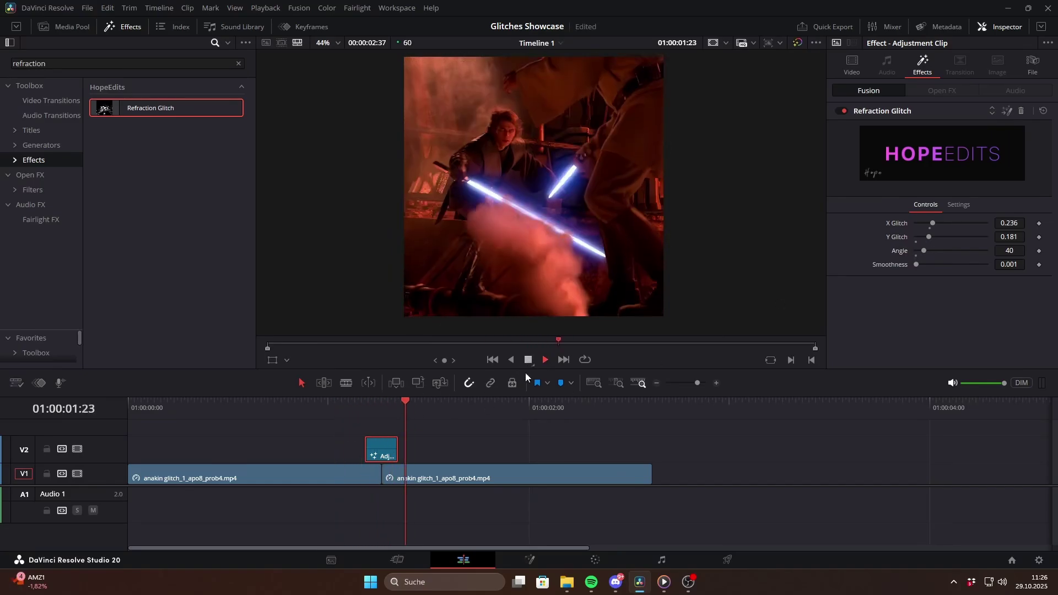
# Step: Raise the Refraction Glitch Smoothness to 10.43 and replay the glitch to review it
pyautogui.click(307, 407)
pyautogui.click(455, 422)
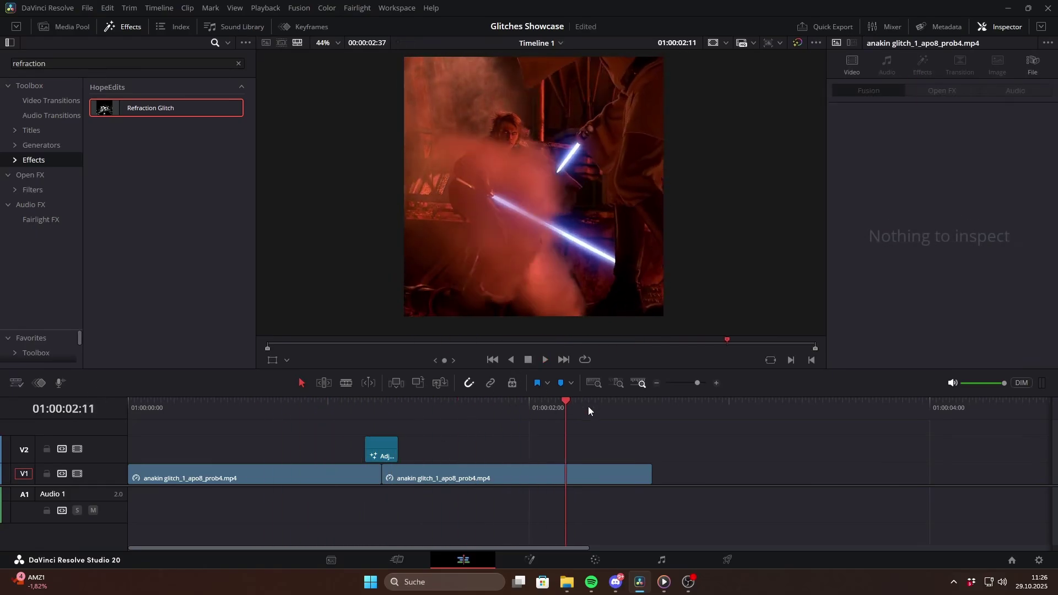
pyautogui.click(382, 408)
pyautogui.click(389, 452)
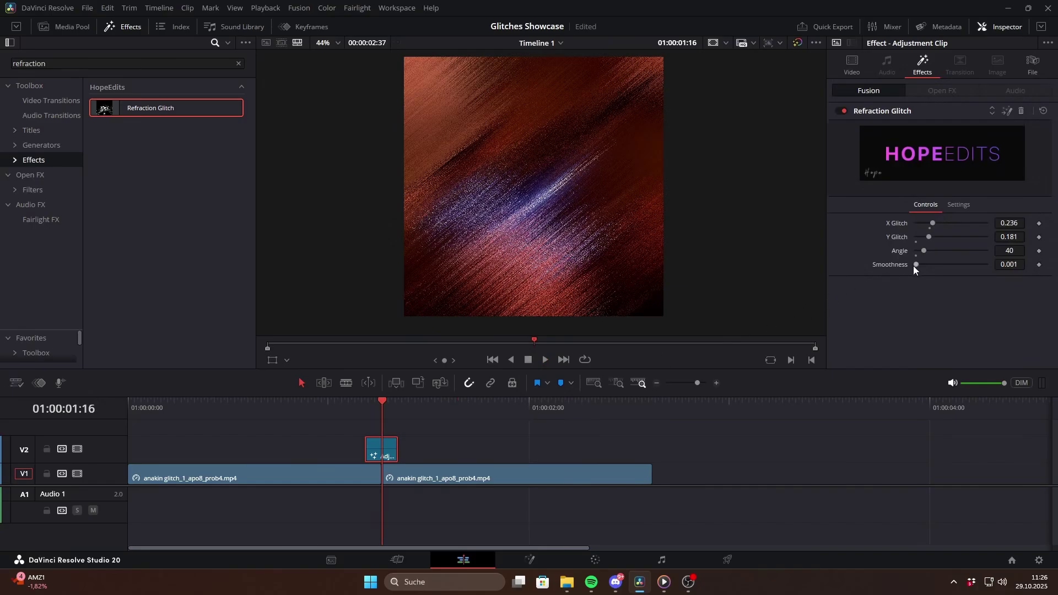
pyautogui.moveTo(916, 264)
pyautogui.mouseDown()
pyautogui.moveTo(950, 265)
pyautogui.moveTo(902, 236)
pyautogui.moveTo(904, 253)
pyautogui.mouseUp()
pyautogui.click(545, 361)
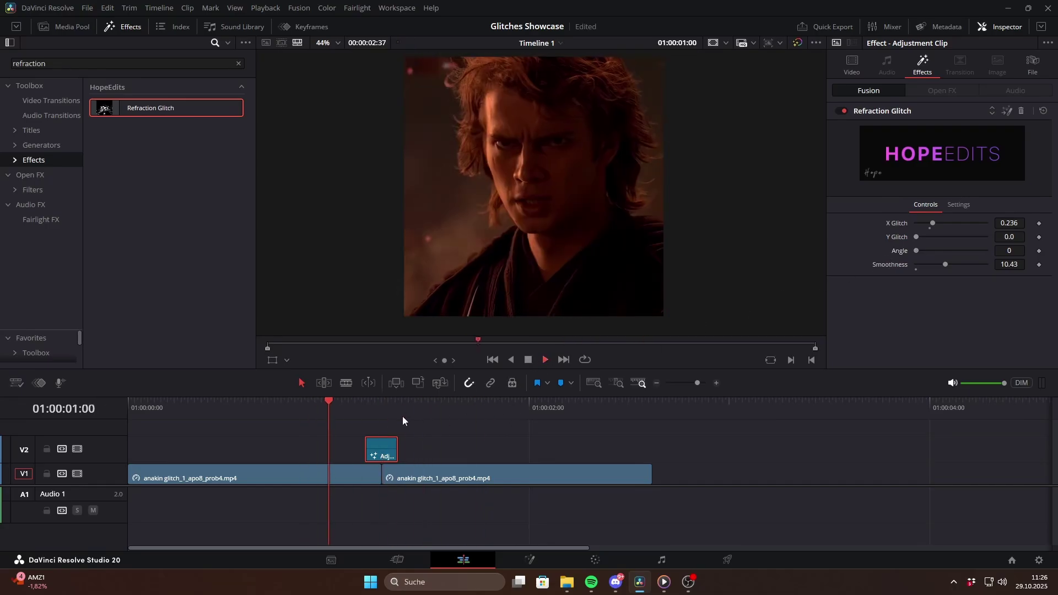
pyautogui.click(384, 424)
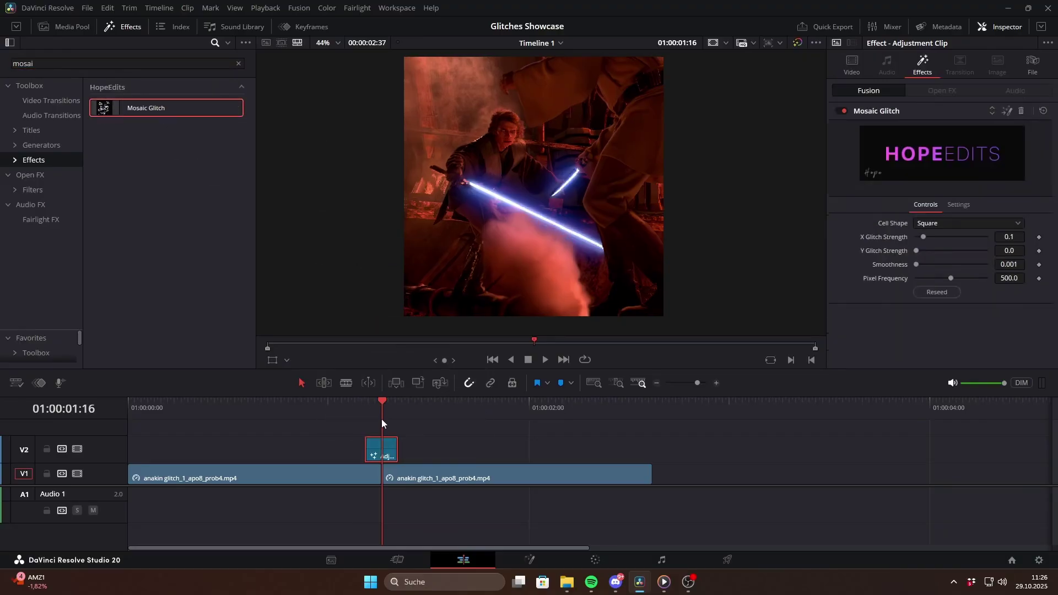
# Step: Preview the Mosaic Glitch from just before the cut, returning to the glitch frame
pyautogui.press('Up')
pyautogui.click(545, 359)
pyautogui.click(381, 409)
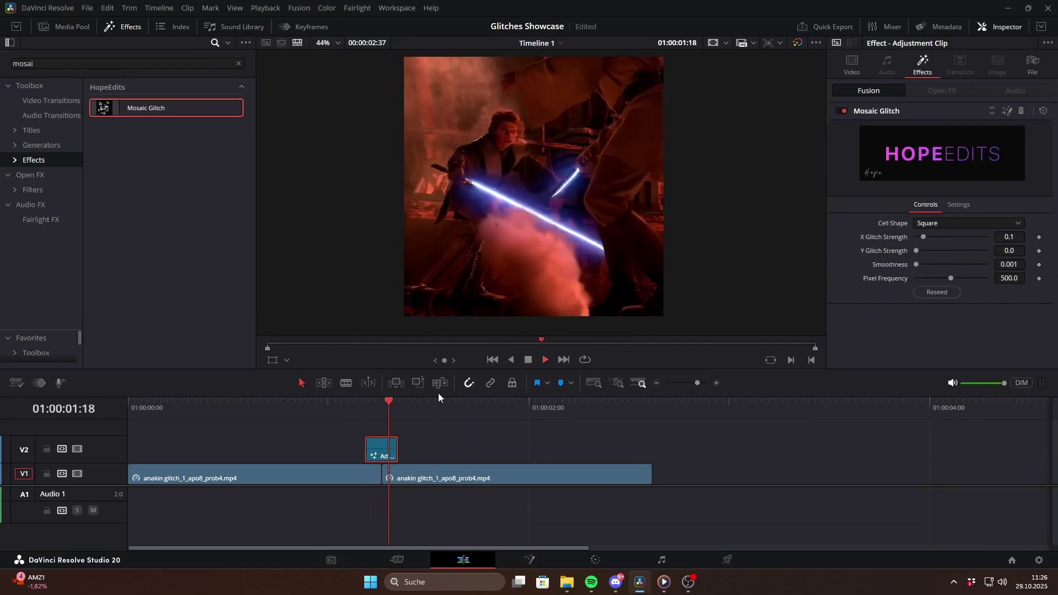
pyautogui.click(266, 410)
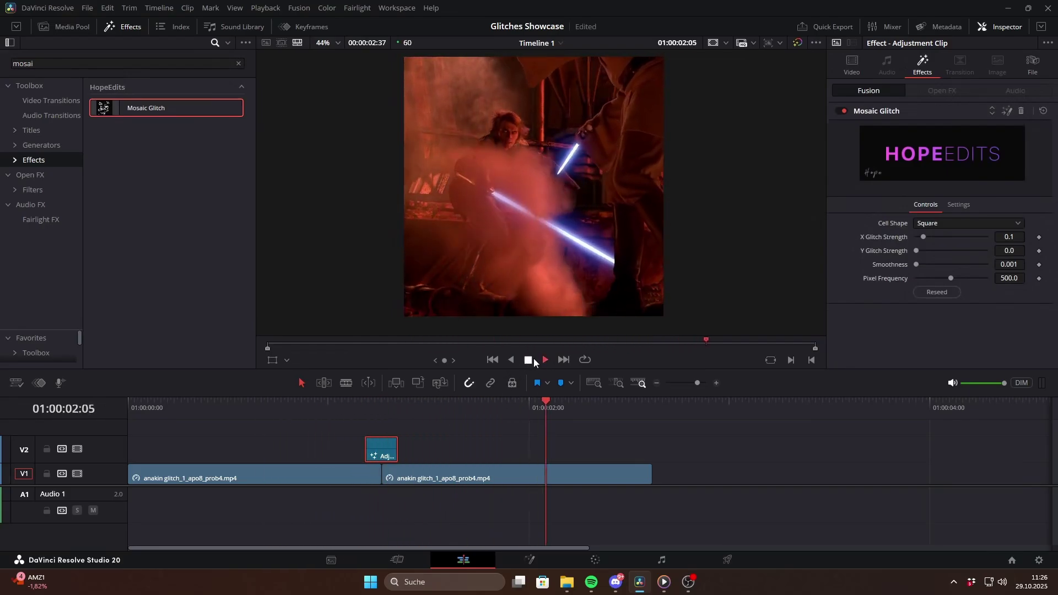
pyautogui.moveTo(425, 409); pyautogui.dragTo(383, 409)
# Step: Keep Square cells and set Pixel Frequency 118.3, X Glitch Strength 0.74 and Y 0.48
pyautogui.click(926, 224)
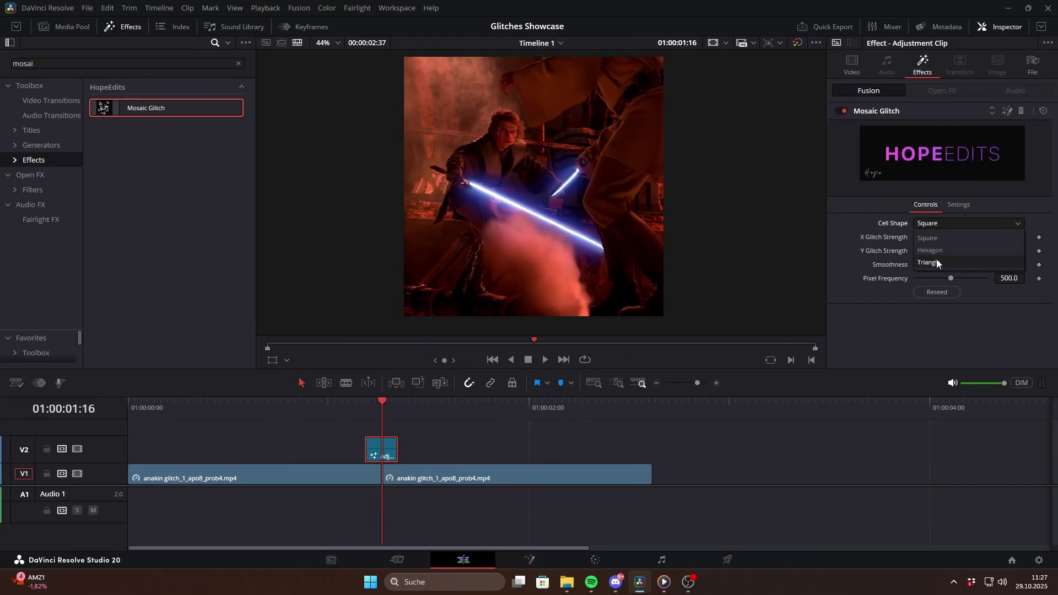
pyautogui.click(950, 281)
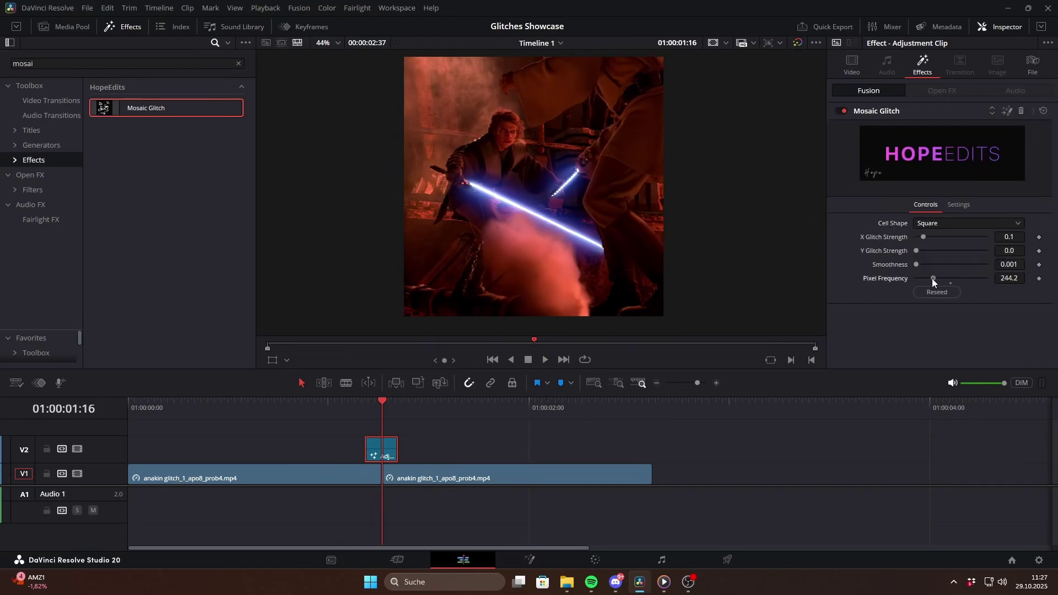
pyautogui.moveTo(931, 278); pyautogui.dragTo(924, 280)
pyautogui.moveTo(926, 236); pyautogui.dragTo(950, 251)
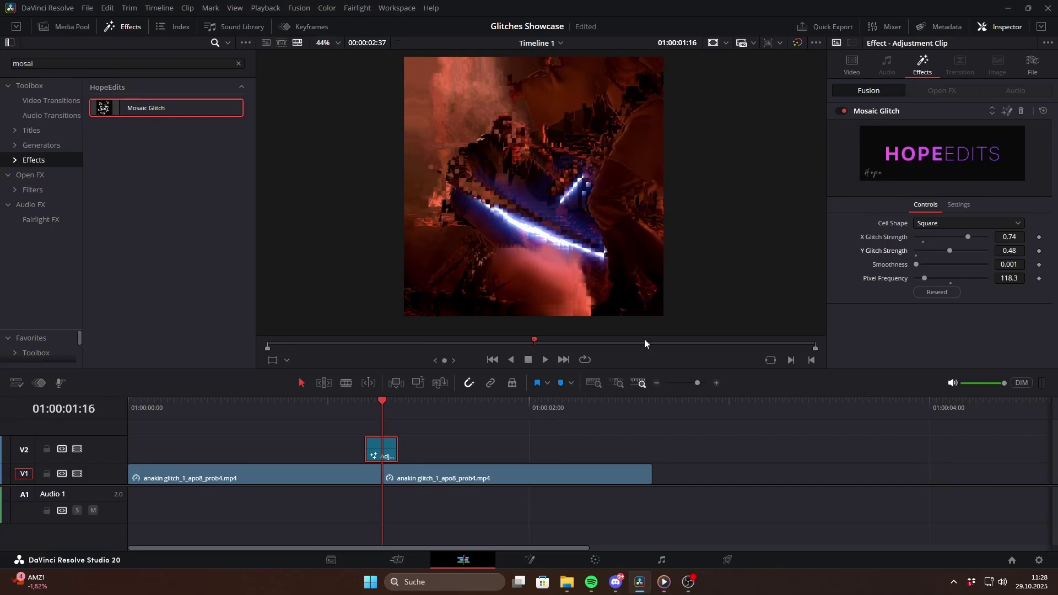
pyautogui.press('space')
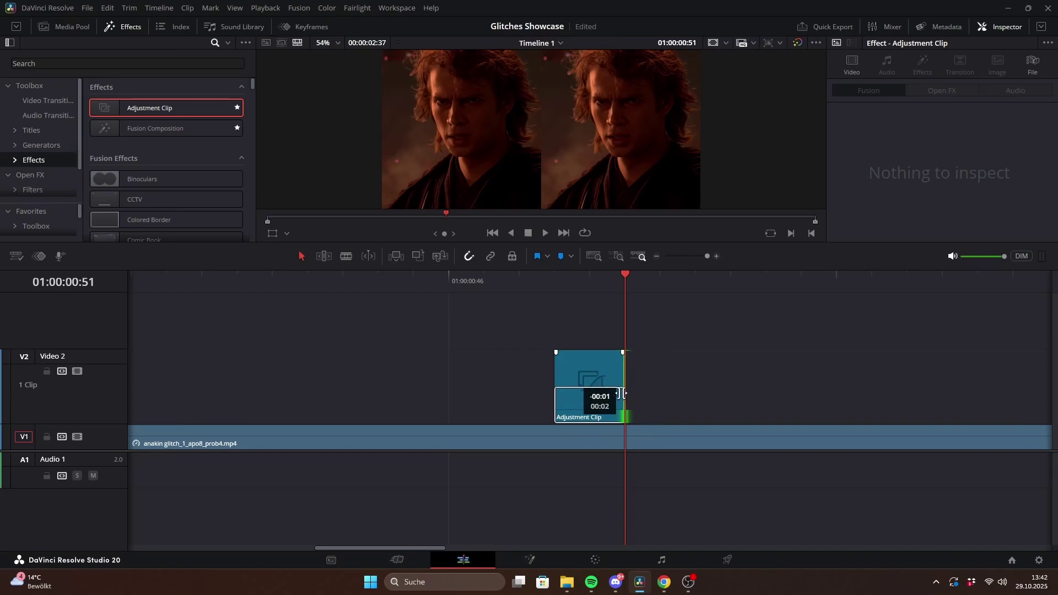
# Step: Trim the V2 adjustment clip down to two frames
pyautogui.moveTo(621, 393)
pyautogui.mouseDown()
pyautogui.moveTo(655, 393)
pyautogui.moveTo(575, 392)
pyautogui.moveTo(626, 396)
pyautogui.mouseUp()
pyautogui.press('Up')
pyautogui.press('Right')
pyautogui.press('Right')
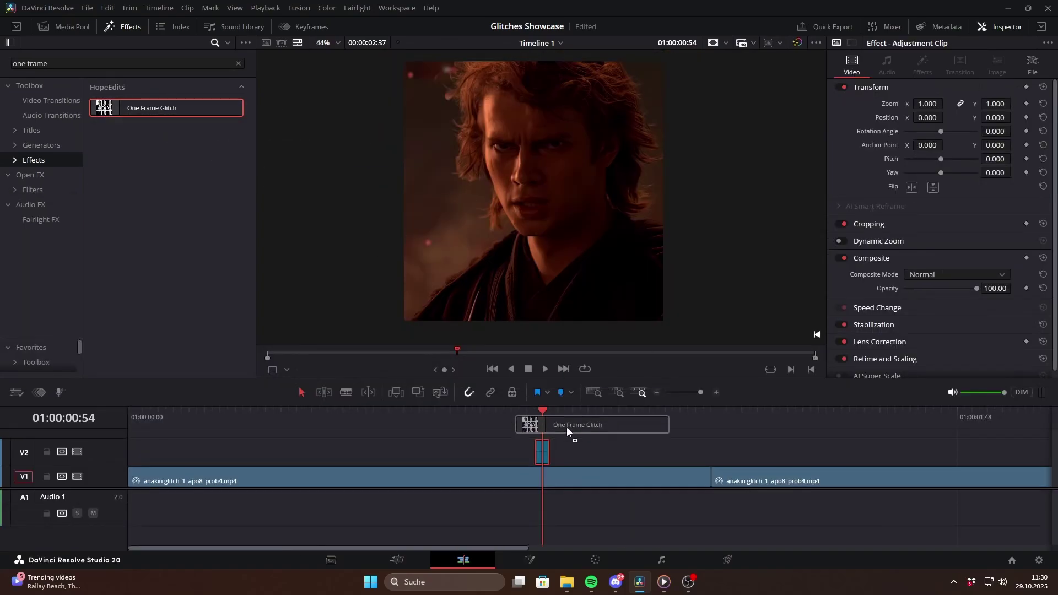
# Step: Apply One Frame Glitch to the short clip and step through frames to check it
pyautogui.moveTo(566, 428); pyautogui.dragTo(542, 456)
pyautogui.press('Left')
pyautogui.press('Left')
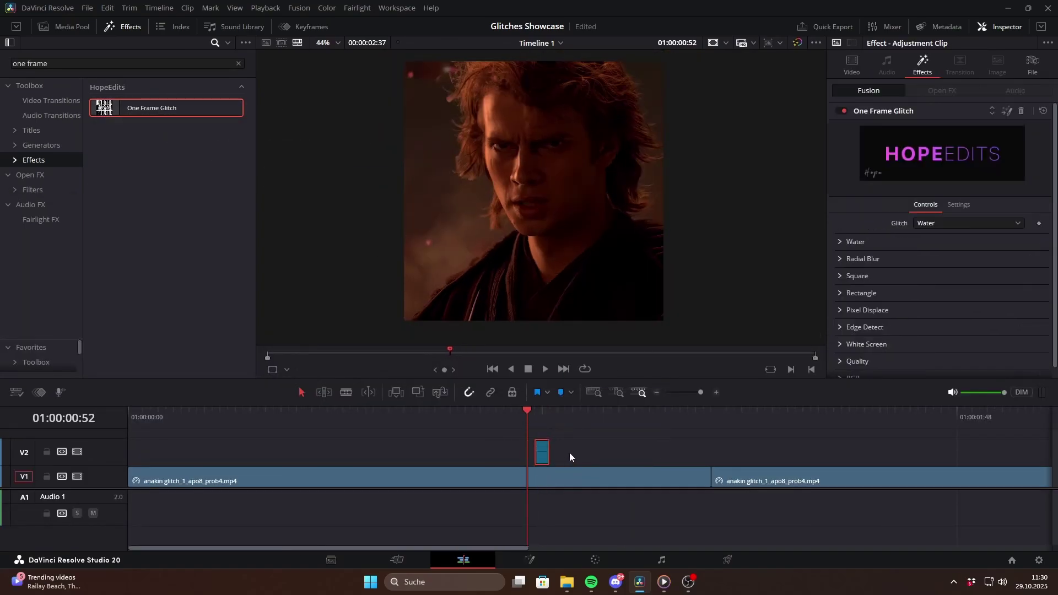
pyautogui.press('Right')
pyautogui.press('Right')
pyautogui.press('Right')
pyautogui.press('Left')
pyautogui.press('Left')
pyautogui.press('Left')
pyautogui.press('Right')
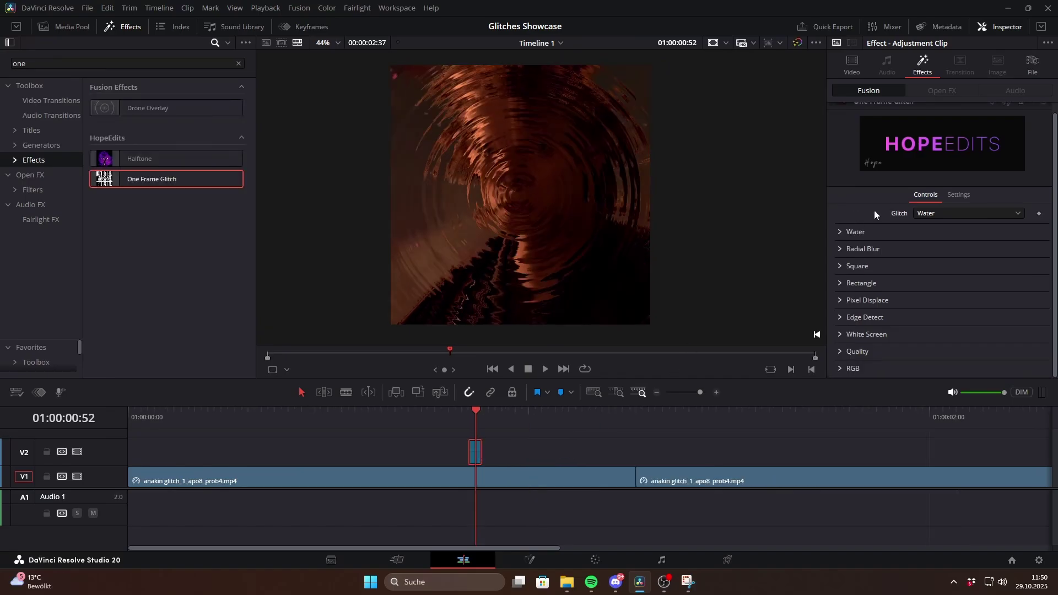
# Step: Try the Water glitch type and adjust its wave strength
pyautogui.click(931, 214)
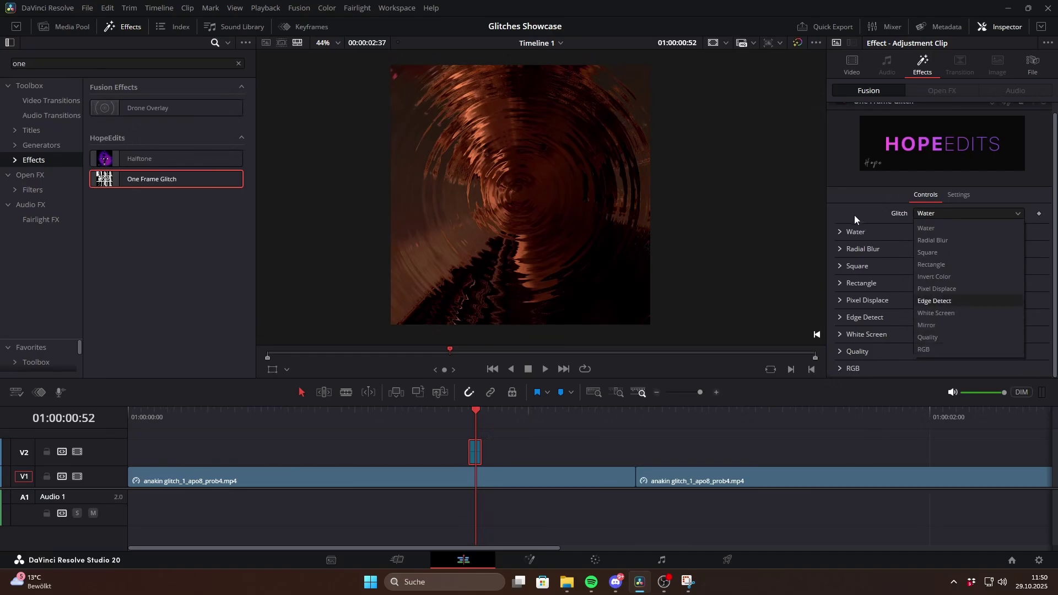
pyautogui.click(844, 230)
pyautogui.click(841, 232)
pyautogui.click(840, 231)
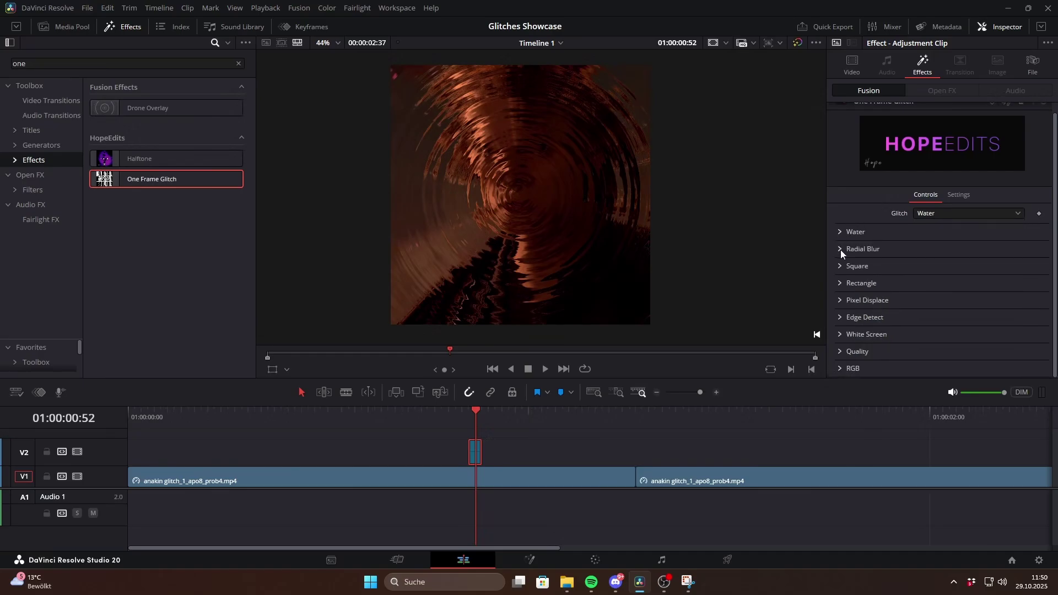
pyautogui.click(841, 248)
pyautogui.click(841, 250)
pyautogui.click(842, 233)
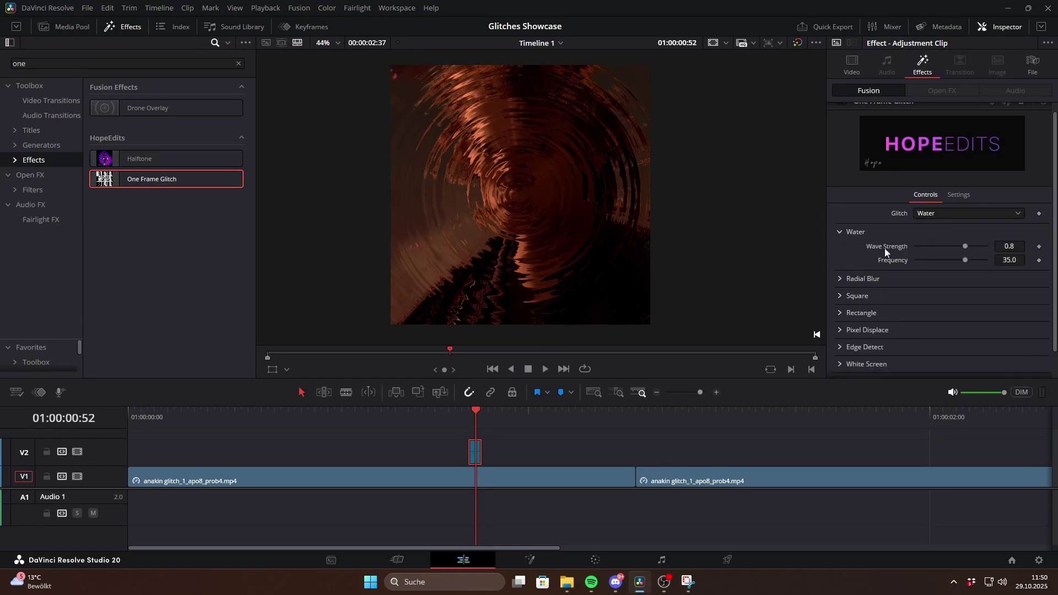
pyautogui.moveTo(966, 246)
pyautogui.mouseDown()
pyautogui.moveTo(928, 247)
pyautogui.moveTo(956, 249)
pyautogui.mouseUp()
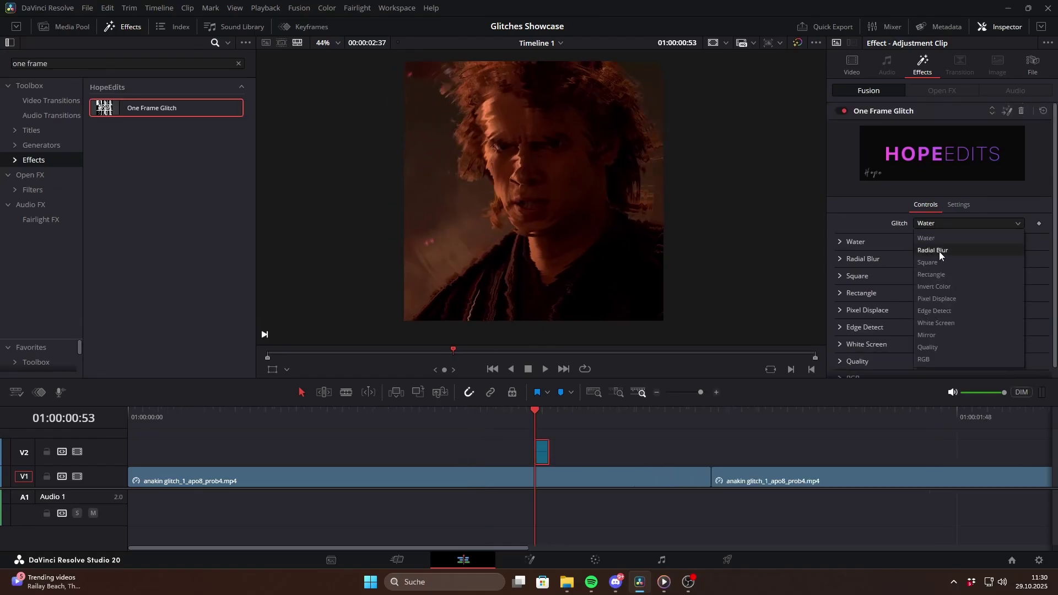
# Step: Switch the glitch to Radial Blur and preview it frame by frame
pyautogui.click(938, 251)
pyautogui.press('Left')
pyautogui.press('Right')
pyautogui.press('Down')
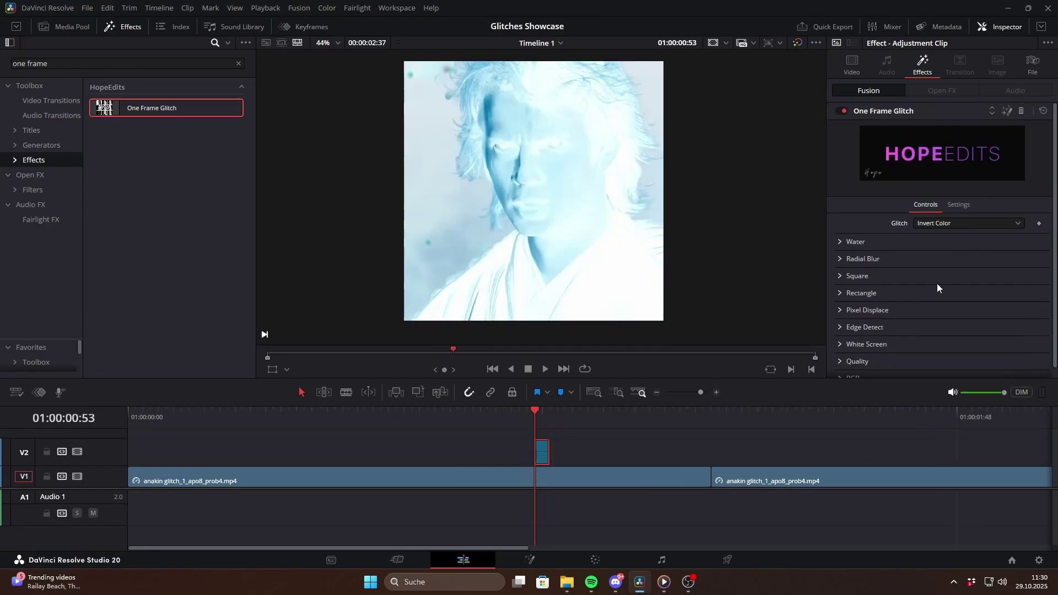
pyautogui.press('Right')
pyautogui.press('Right')
pyautogui.press('Left')
pyautogui.press('Left')
pyautogui.press('Down')
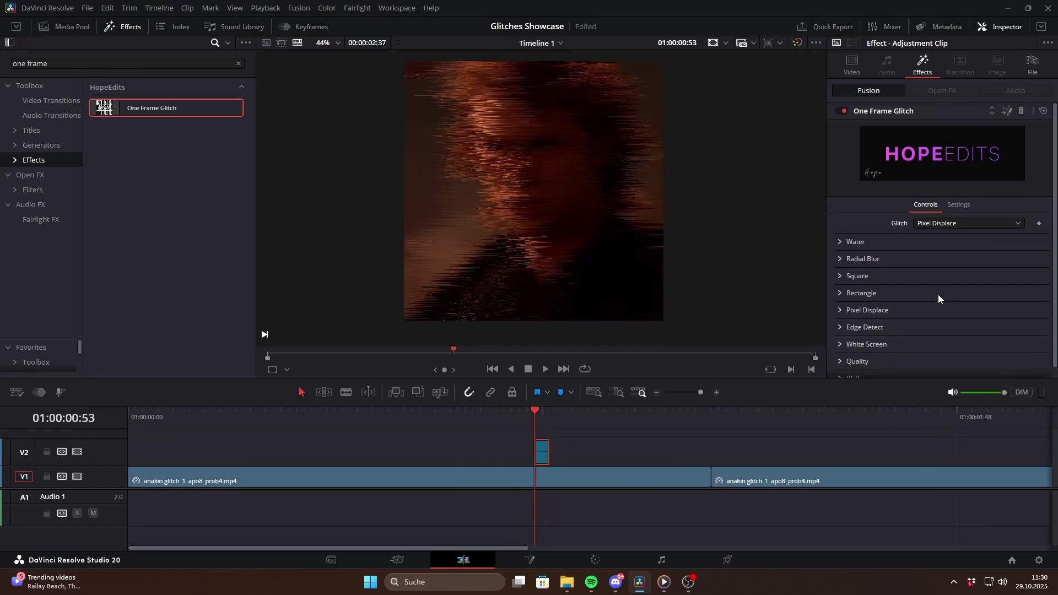
pyautogui.press('Left')
pyautogui.press('Left')
pyautogui.press('Right')
pyautogui.press('Right')
pyautogui.press('Right')
pyautogui.press('Right')
pyautogui.press('Left')
pyautogui.press('Left')
pyautogui.press('Left')
# Step: Change the glitch type to Square and expand its settings
pyautogui.click(967, 223)
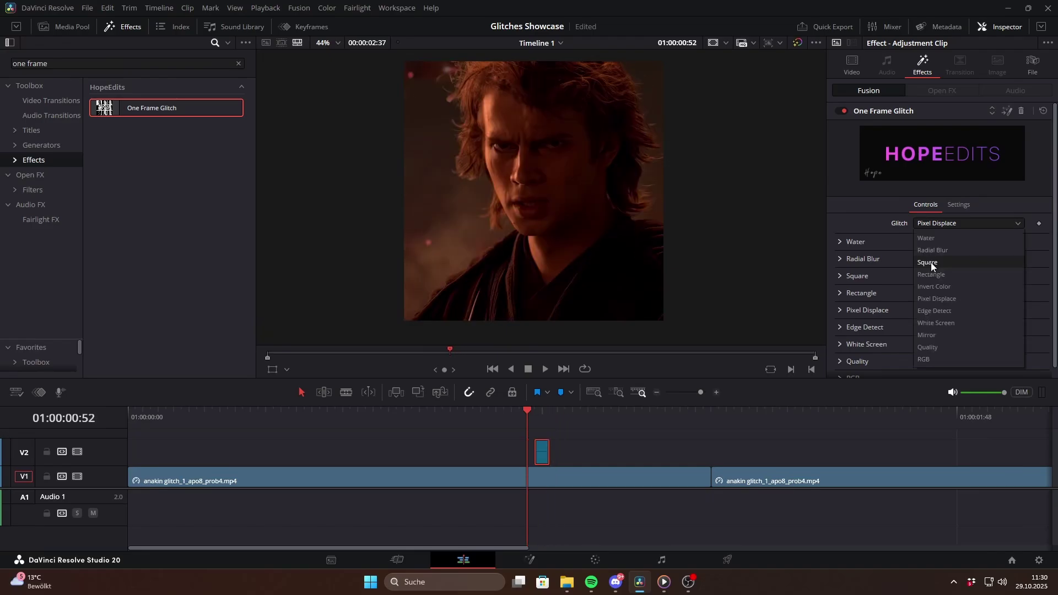
pyautogui.click(931, 262)
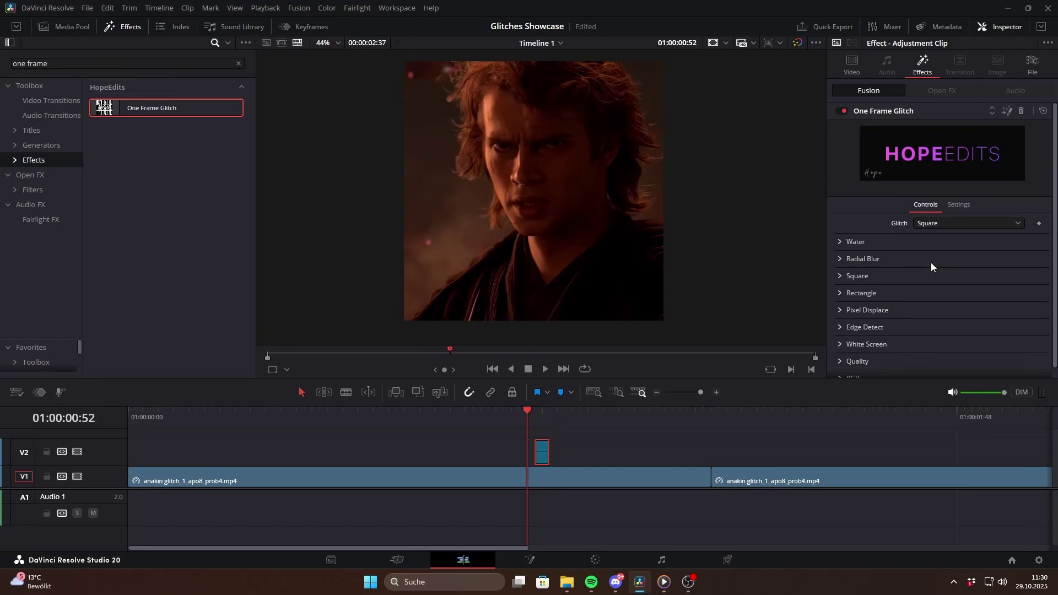
pyautogui.scroll(-1, 848, 259)
pyautogui.click(839, 267)
pyautogui.scroll(-2, 874, 292)
# Step: Position the white glitch square over the face and shrink it to size 0.157
pyautogui.press('Right')
pyautogui.press('Right')
pyautogui.moveTo(938, 325); pyautogui.dragTo(931, 325)
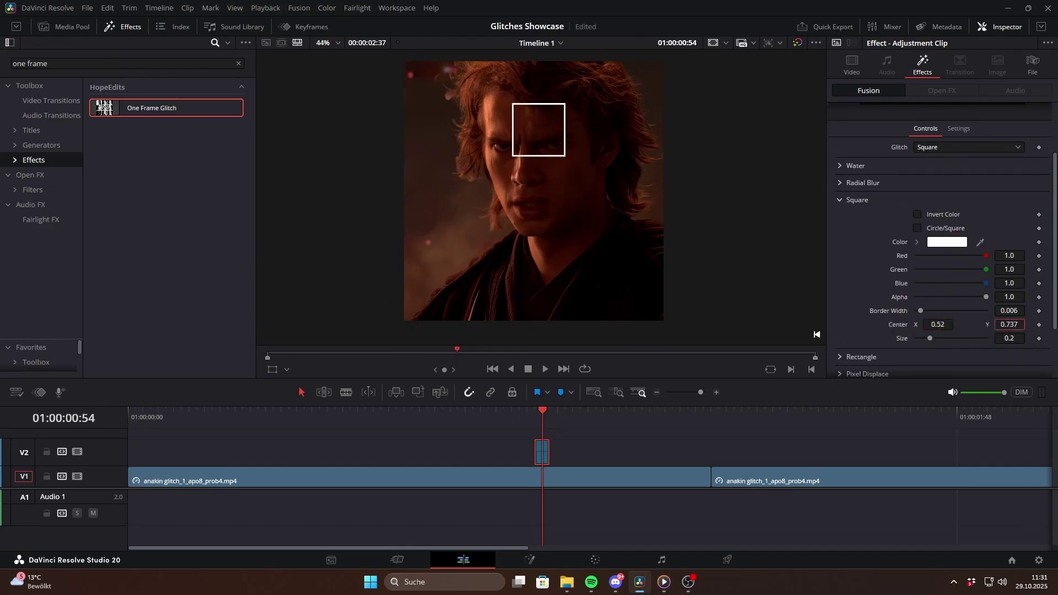
pyautogui.moveTo(930, 338); pyautogui.dragTo(927, 341)
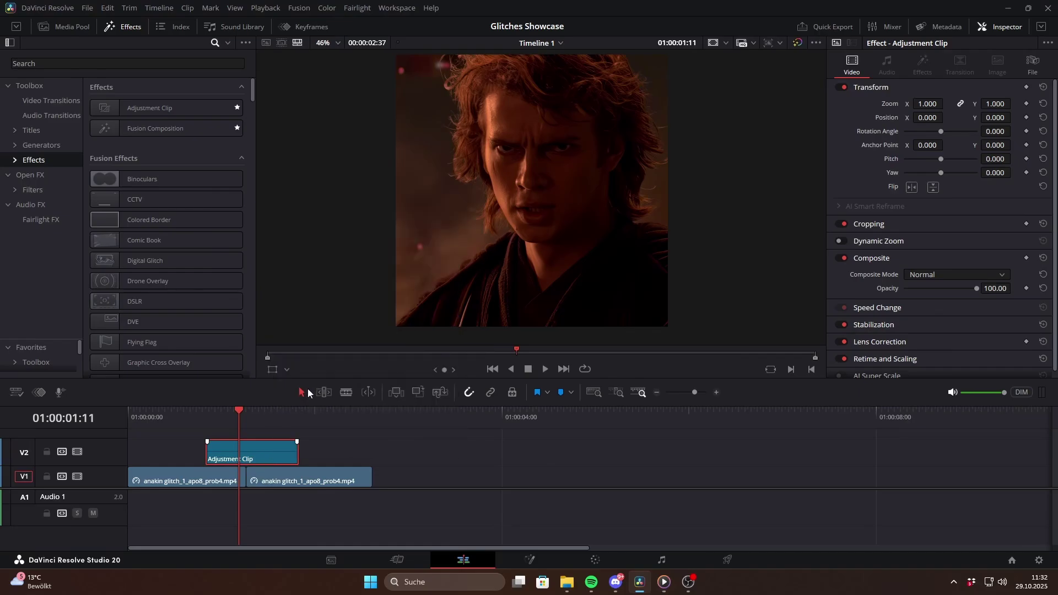
# Step: Add a HopesPixelsort node fed by MediaIn1 and raise its Strength to about 0.913
pyautogui.hotkey('shift', 'space')
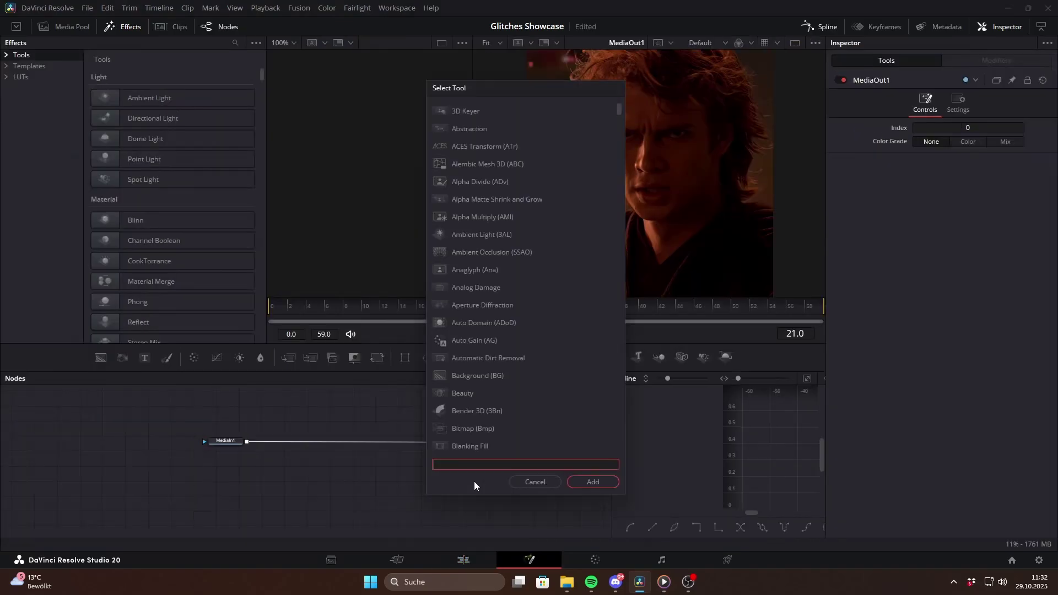
pyautogui.write('hopes')
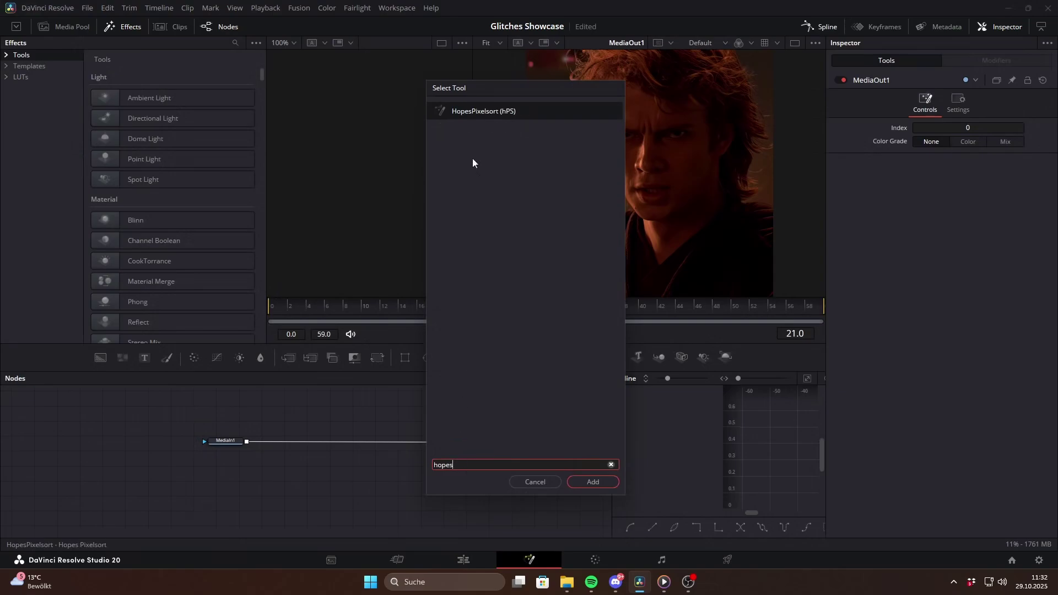
pyautogui.click(587, 483)
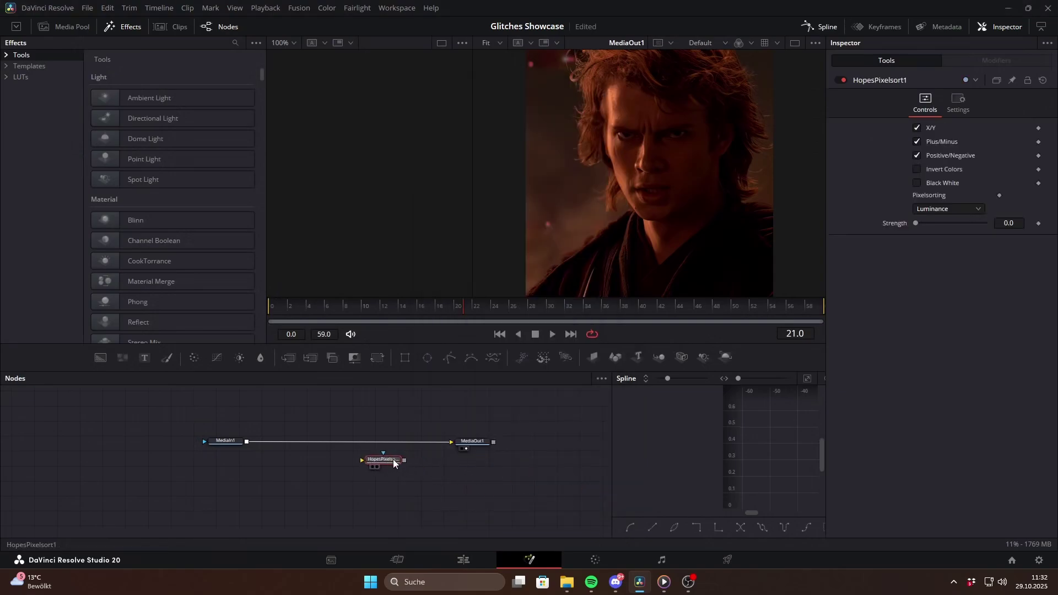
pyautogui.moveTo(408, 449); pyautogui.dragTo(386, 460)
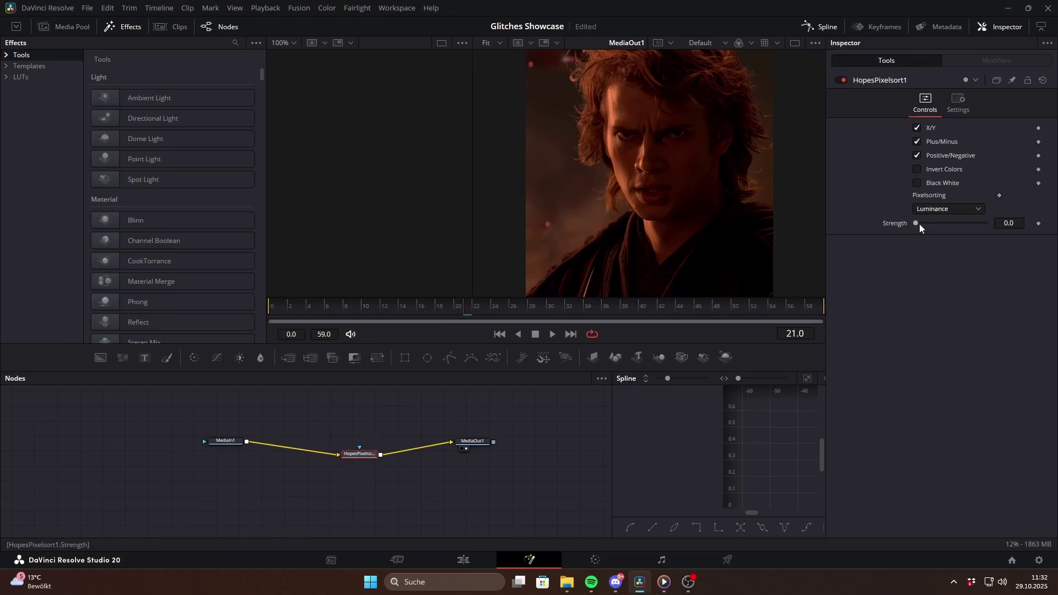
pyautogui.moveTo(919, 224); pyautogui.dragTo(980, 223)
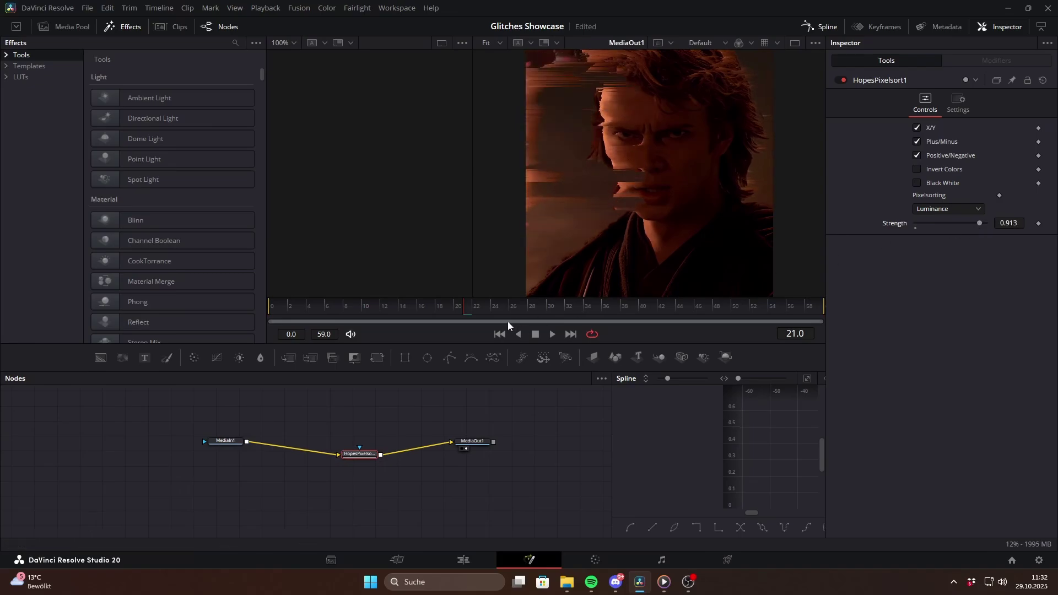
pyautogui.moveTo(449, 306); pyautogui.dragTo(542, 307)
# Step: Set the pixel sorting mode to Saturation
pyautogui.click(938, 210)
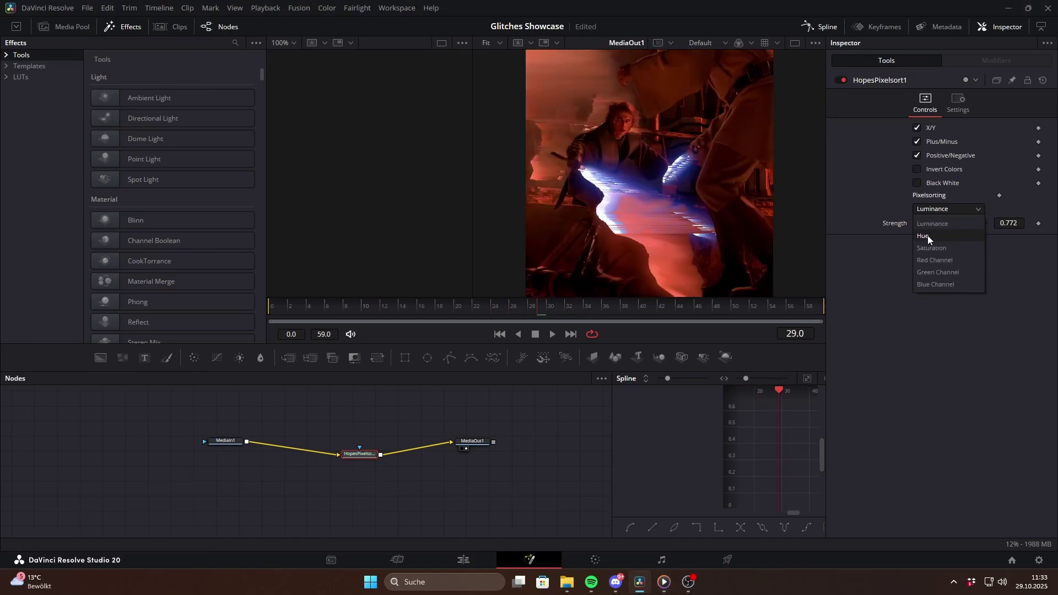
pyautogui.click(931, 237)
pyautogui.click(930, 210)
pyautogui.click(930, 246)
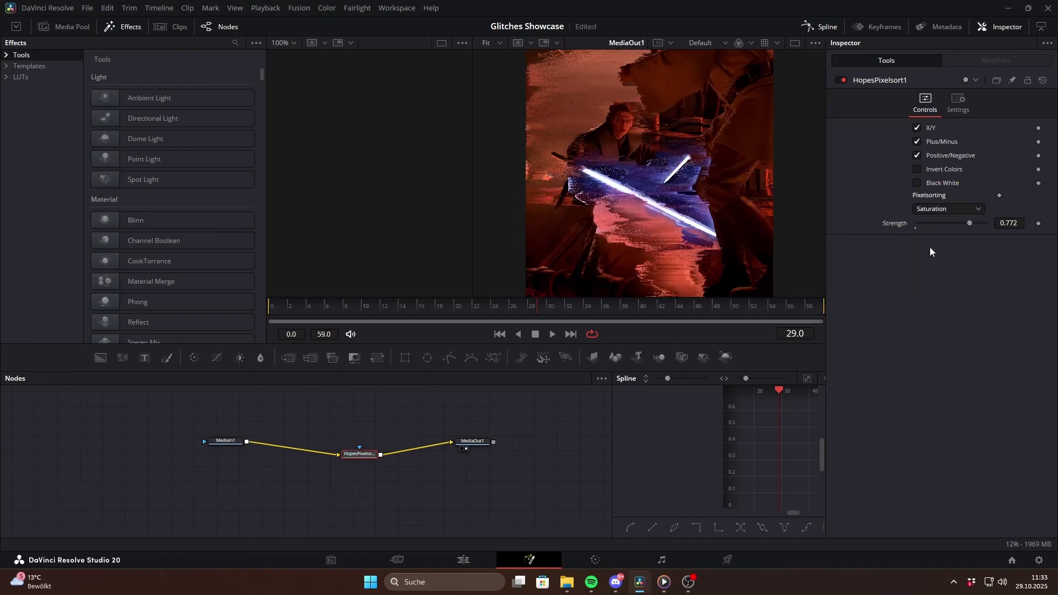
pyautogui.click(936, 209)
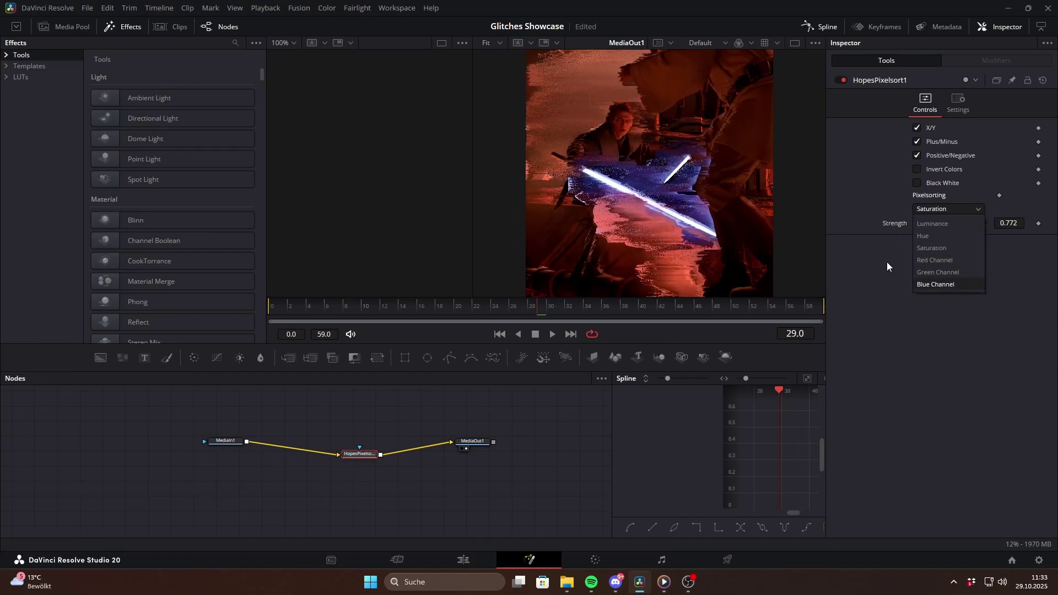
pyautogui.click(932, 214)
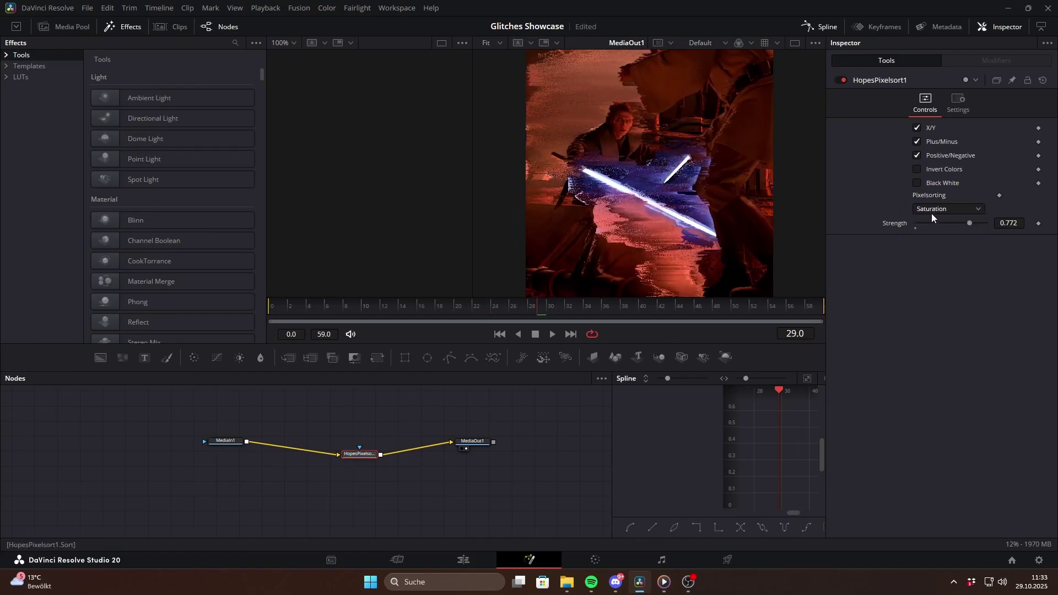
# Step: Turn off X/Y, Plus/Minus and Positive/Negative, enable Invert Colors, and set Strength near 0.567
pyautogui.click(918, 128)
pyautogui.moveTo(965, 226)
pyautogui.mouseDown()
pyautogui.moveTo(933, 222)
pyautogui.moveTo(953, 223)
pyautogui.mouseUp()
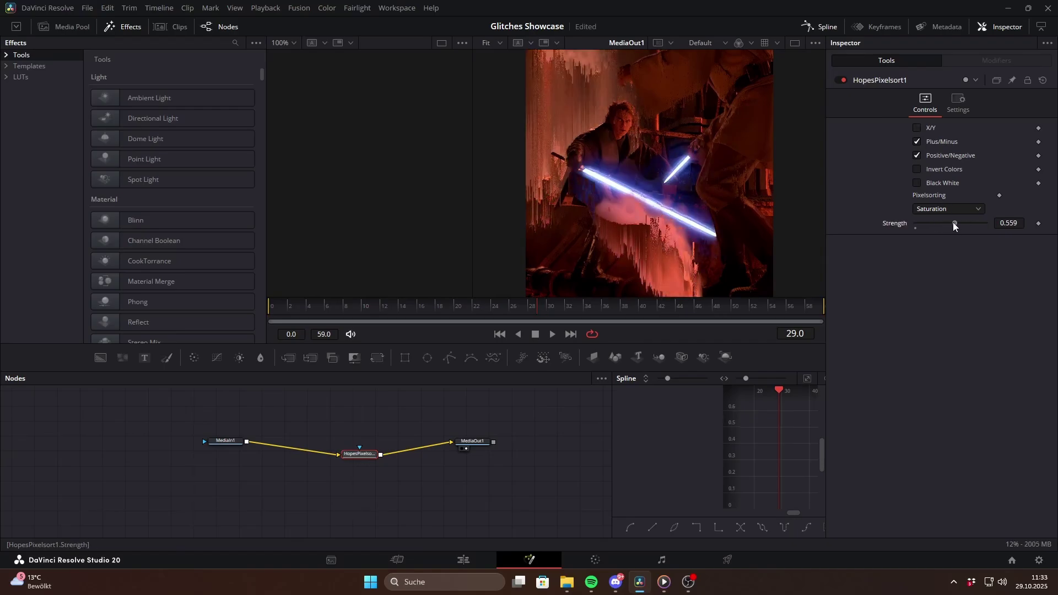
pyautogui.click(917, 142)
pyautogui.moveTo(951, 224)
pyautogui.mouseDown()
pyautogui.moveTo(941, 225)
pyautogui.moveTo(957, 224)
pyautogui.mouseUp()
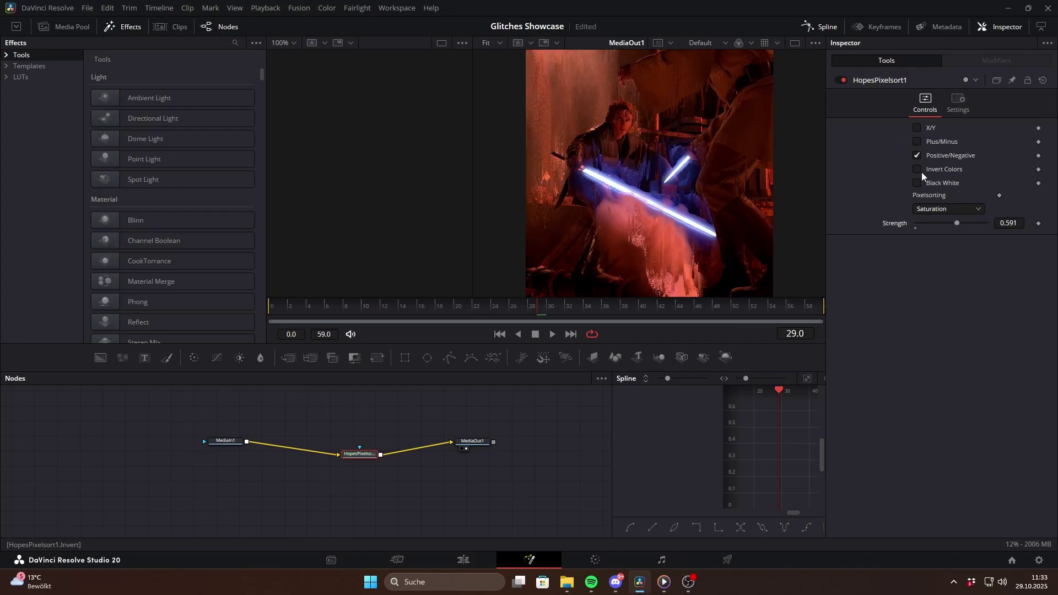
pyautogui.click(916, 156)
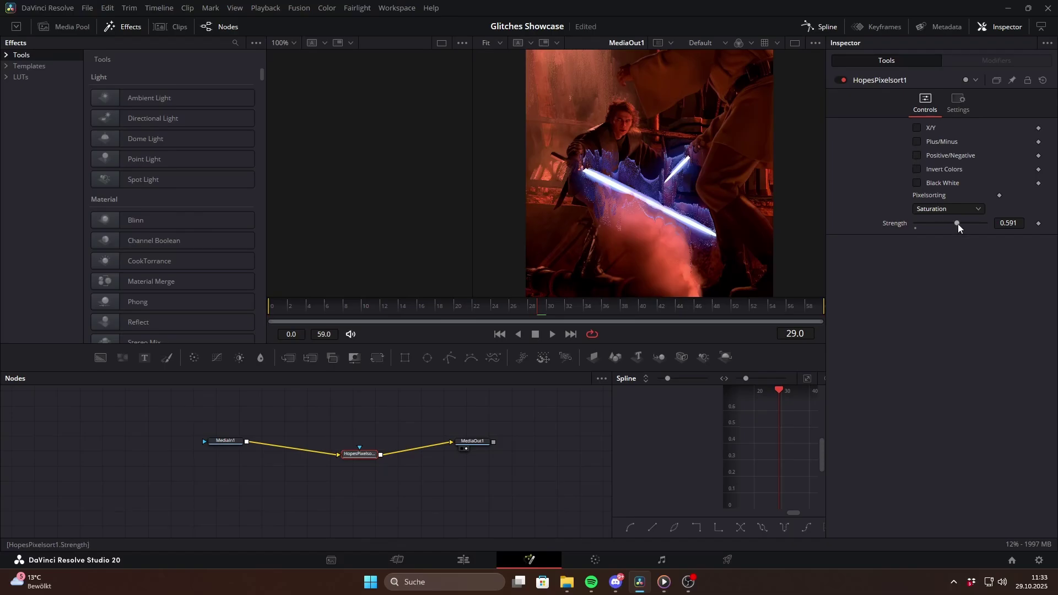
pyautogui.moveTo(957, 224)
pyautogui.mouseDown()
pyautogui.moveTo(936, 223)
pyautogui.moveTo(983, 225)
pyautogui.moveTo(928, 218)
pyautogui.moveTo(954, 221)
pyautogui.mouseUp()
pyautogui.click(917, 169)
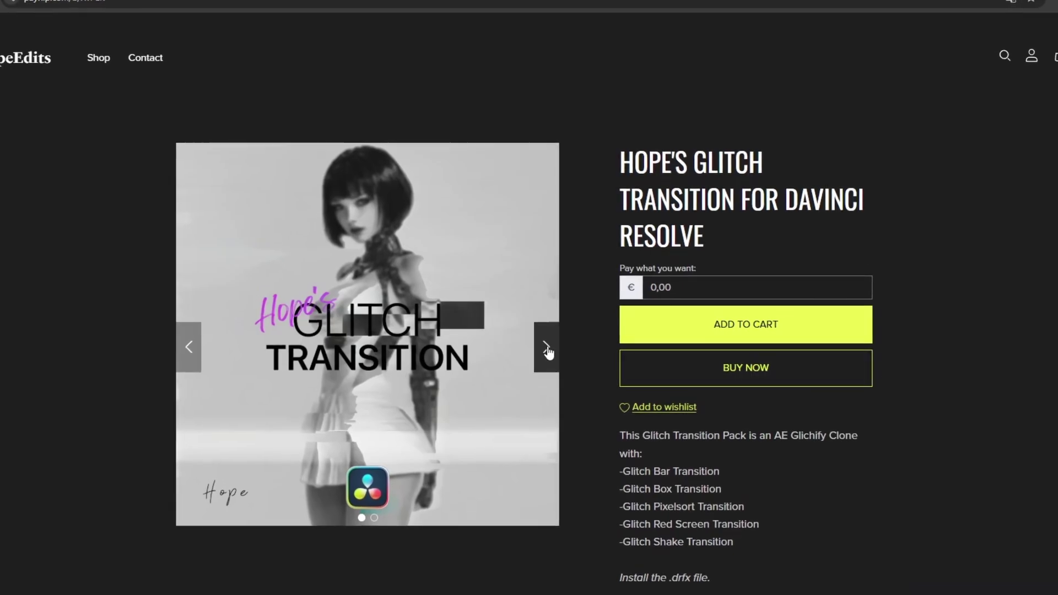
# Step: Advance the product image carousel to the second preview image
pyautogui.click(546, 347)
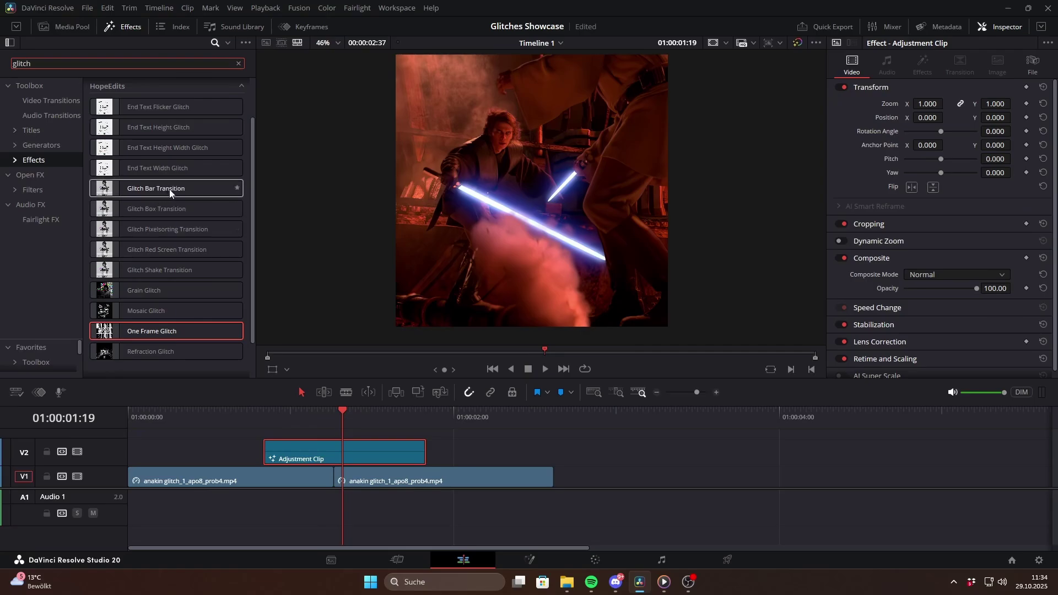
# Step: Apply Glitch Bar Transition to the adjustment clip and lower Bar Height to 0.1
pyautogui.moveTo(162, 189); pyautogui.dragTo(362, 457)
pyautogui.moveTo(340, 412)
pyautogui.mouseDown()
pyautogui.moveTo(274, 414)
pyautogui.moveTo(357, 423)
pyautogui.moveTo(279, 424)
pyautogui.moveTo(356, 424)
pyautogui.mouseUp()
pyautogui.moveTo(930, 160); pyautogui.dragTo(913, 176)
pyautogui.click(278, 424)
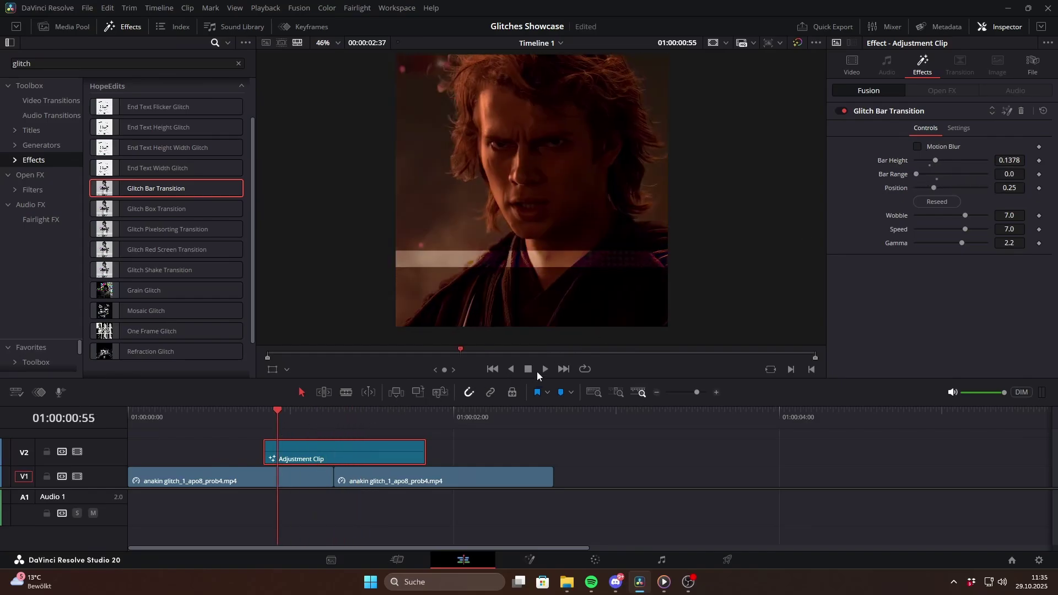
pyautogui.click(543, 369)
pyautogui.press('space')
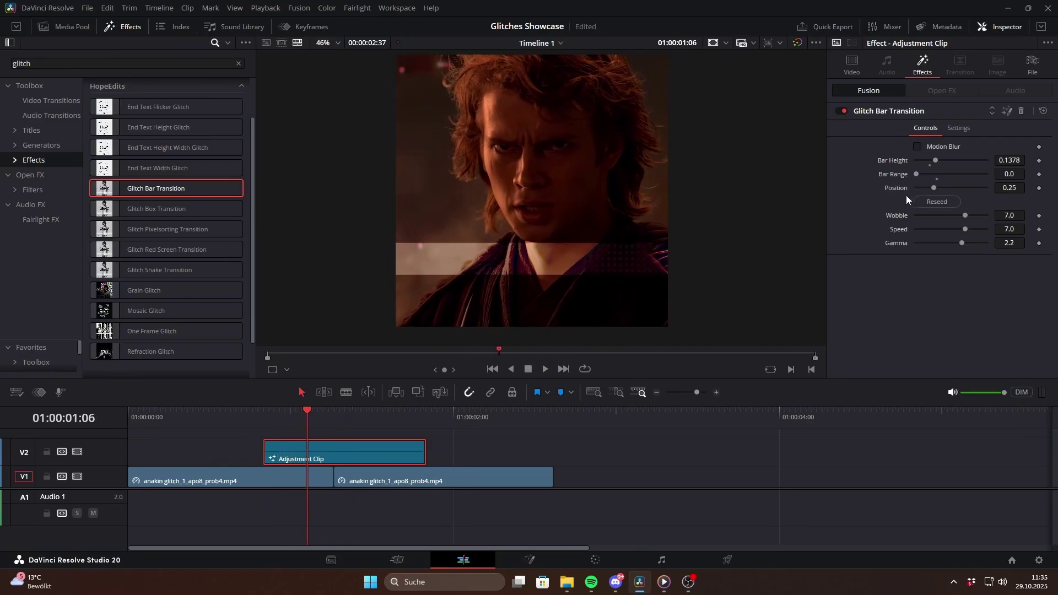
# Step: Set Bar Range to 0.3 and Gamma to 1.63, then play back the result
pyautogui.moveTo(933, 188); pyautogui.dragTo(948, 217)
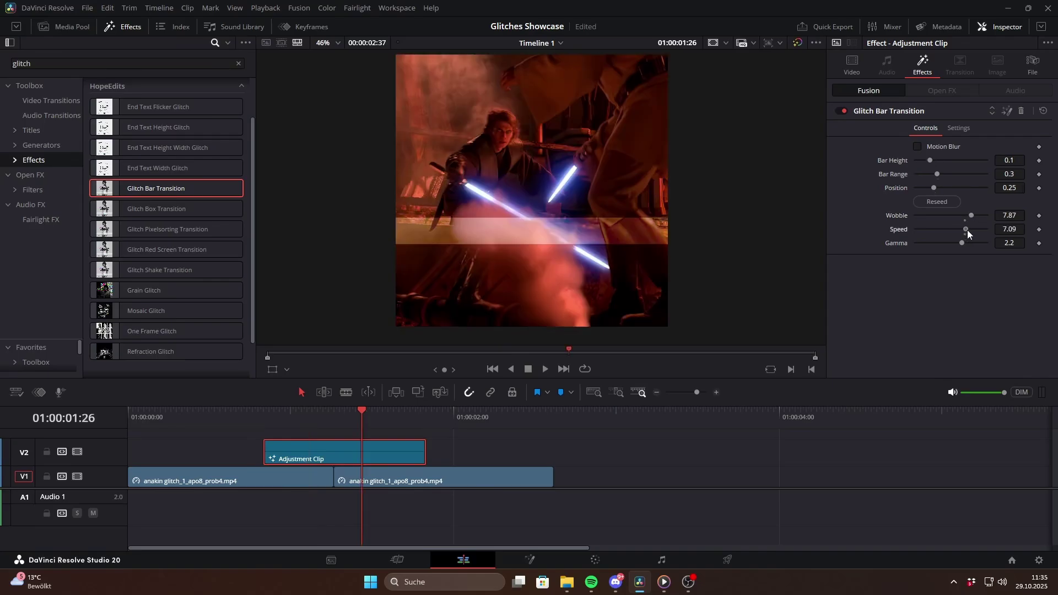
pyautogui.moveTo(962, 243)
pyautogui.mouseDown()
pyautogui.moveTo(923, 244)
pyautogui.moveTo(966, 248)
pyautogui.moveTo(956, 245)
pyautogui.mouseUp()
pyautogui.click(546, 369)
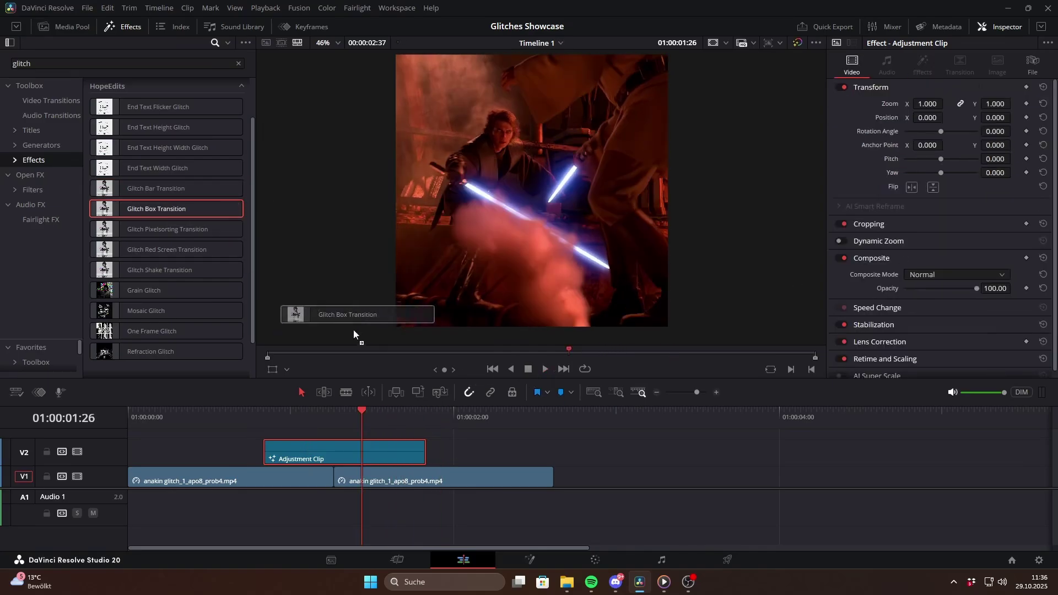
# Step: Apply Glitch Box Transition to the adjustment clip and turn on Invert Fractures
pyautogui.moveTo(353, 333); pyautogui.dragTo(370, 451)
pyautogui.moveTo(362, 413); pyautogui.dragTo(263, 415)
pyautogui.click(545, 369)
pyautogui.click(512, 369)
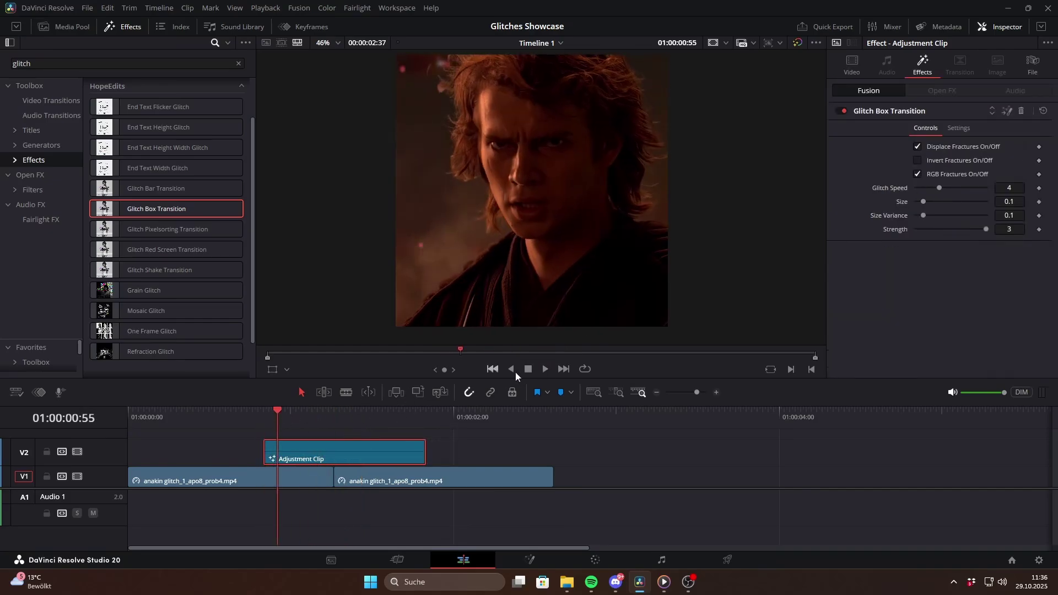
pyautogui.click(528, 369)
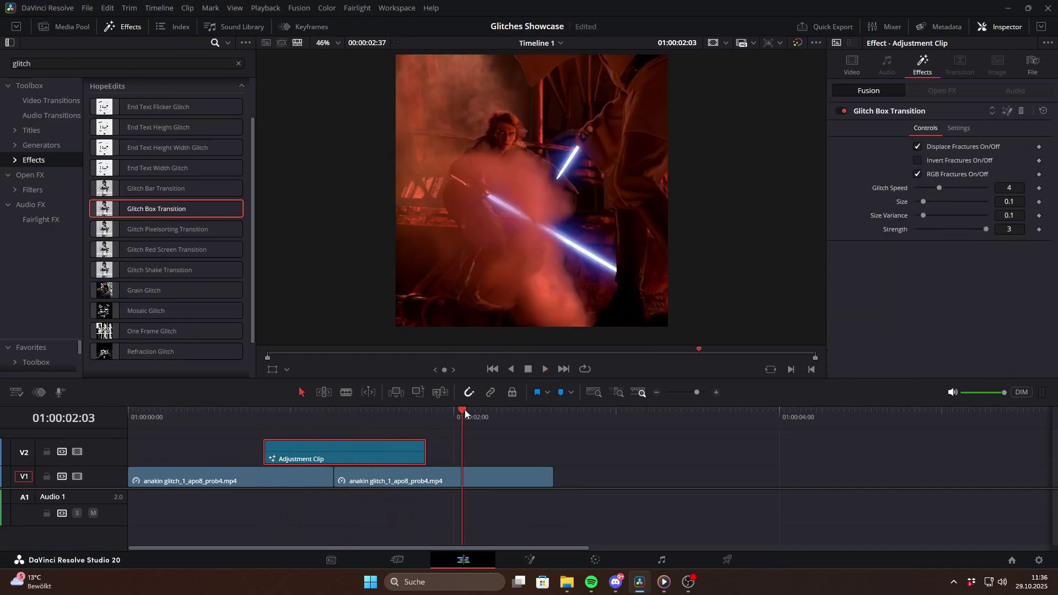
pyautogui.click(362, 424)
pyautogui.click(379, 426)
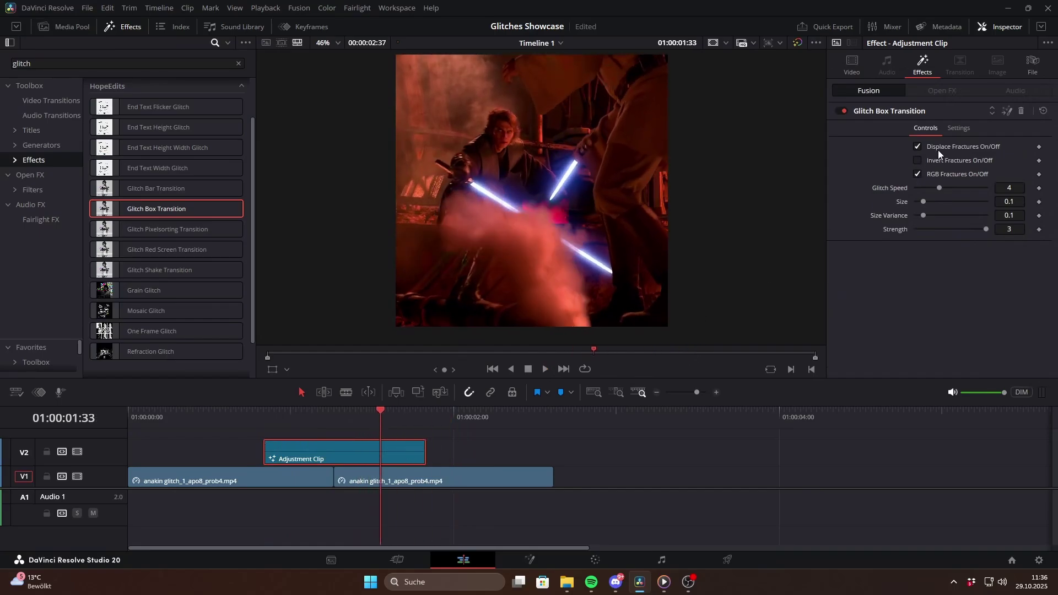
pyautogui.click(918, 161)
pyautogui.moveTo(361, 417)
pyautogui.mouseDown()
pyautogui.moveTo(237, 417)
pyautogui.moveTo(435, 422)
pyautogui.moveTo(372, 421)
pyautogui.mouseUp()
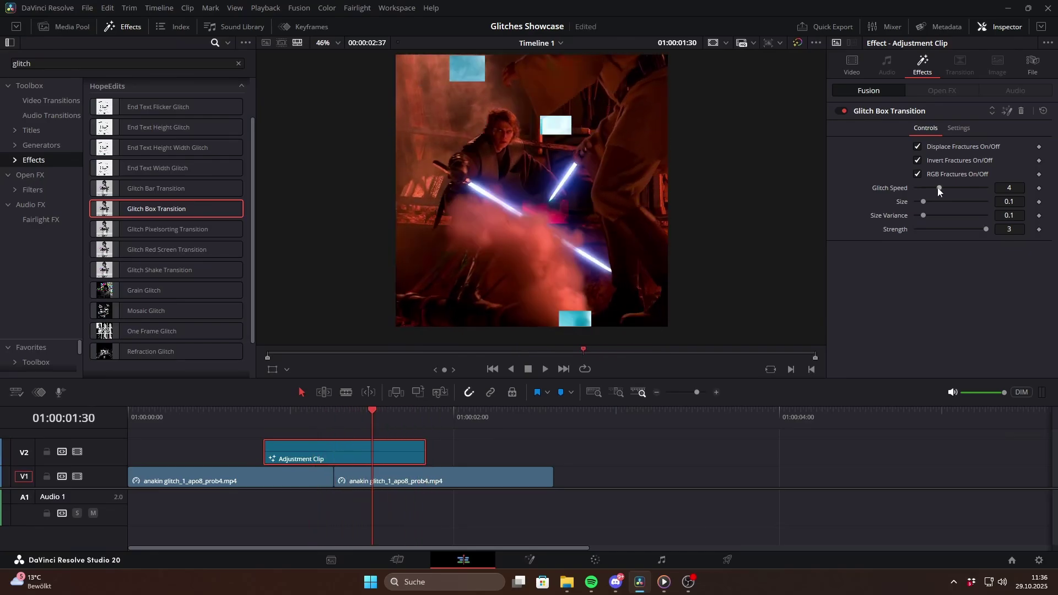
# Step: Set Glitch Speed 4, Size 0.134, Size Variance 0.047 and Strength 3
pyautogui.moveTo(941, 187); pyautogui.dragTo(930, 191)
pyautogui.moveTo(300, 422); pyautogui.dragTo(374, 428)
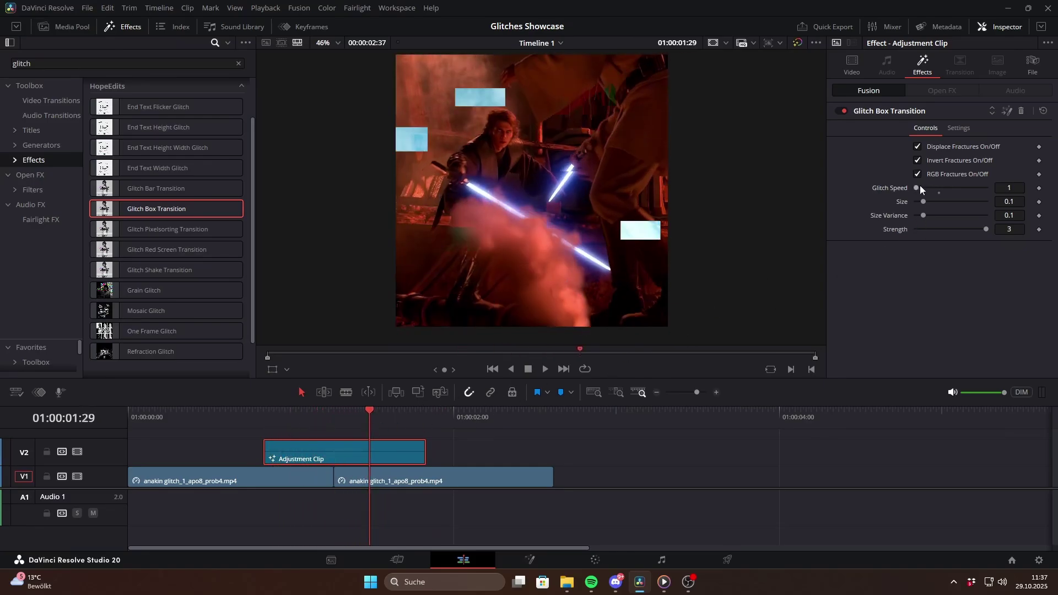
pyautogui.moveTo(920, 186); pyautogui.dragTo(951, 193)
pyautogui.moveTo(287, 422); pyautogui.dragTo(375, 421)
pyautogui.moveTo(923, 202)
pyautogui.mouseDown()
pyautogui.moveTo(940, 202)
pyautogui.moveTo(921, 214)
pyautogui.mouseUp()
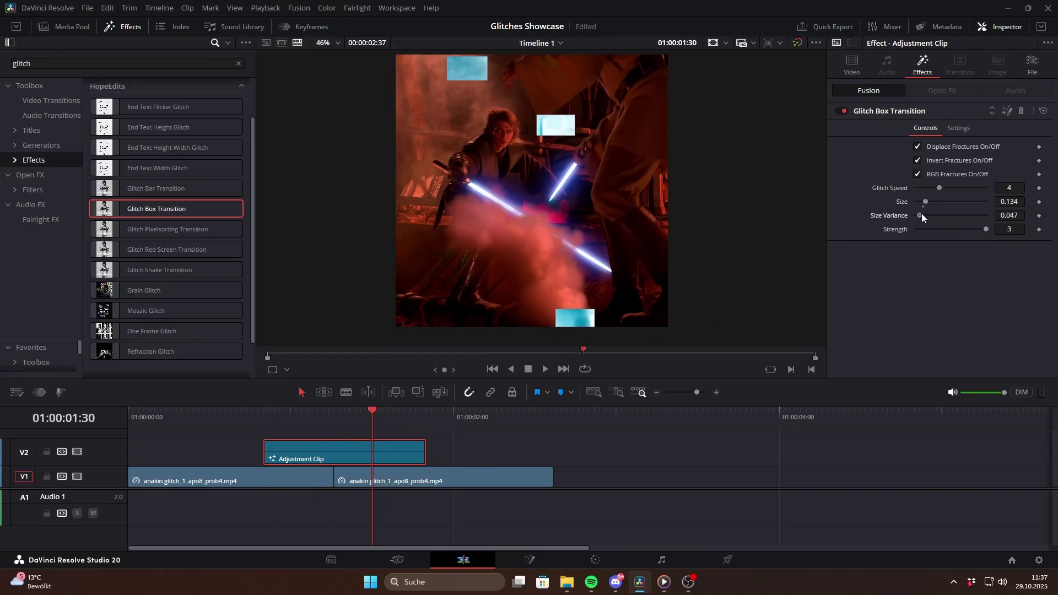
pyautogui.moveTo(986, 229)
pyautogui.mouseDown()
pyautogui.moveTo(941, 230)
pyautogui.moveTo(980, 231)
pyautogui.mouseUp()
pyautogui.click(285, 415)
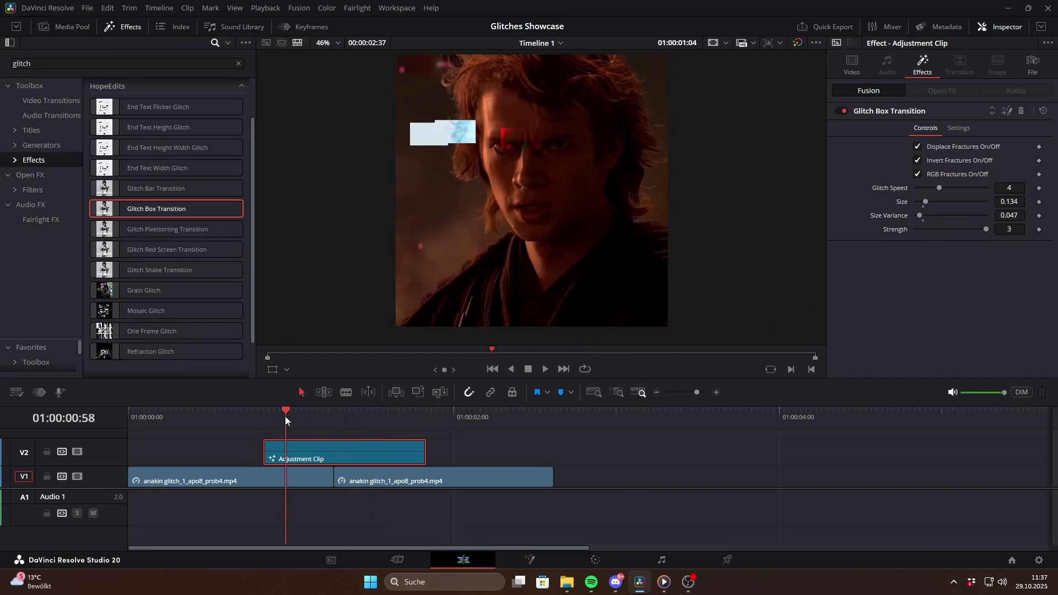
# Step: Apply Glitch Pixelsorting Transition to the adjustment clip and set Glitch Strength to about 0.874
pyautogui.moveTo(209, 229); pyautogui.dragTo(375, 417)
pyautogui.moveTo(962, 243); pyautogui.dragTo(977, 246)
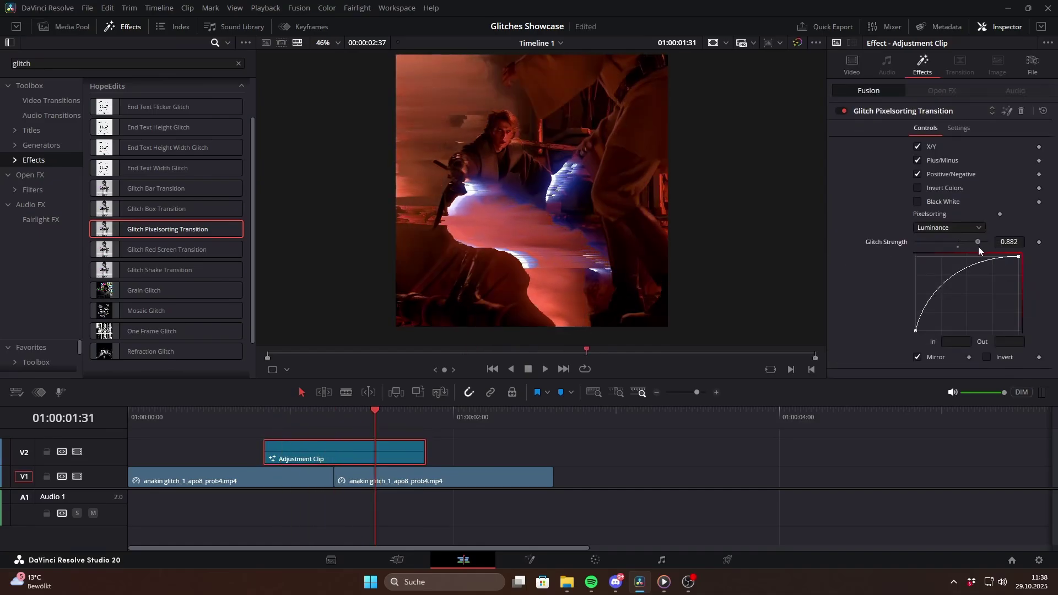
pyautogui.moveTo(372, 419)
pyautogui.mouseDown()
pyautogui.moveTo(296, 416)
pyautogui.moveTo(385, 417)
pyautogui.mouseUp()
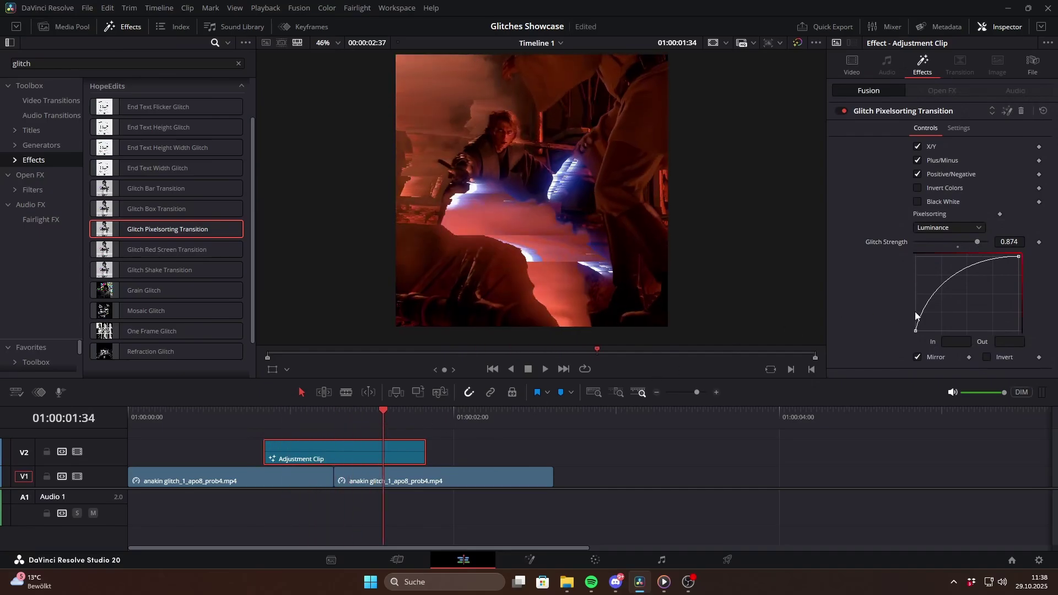
# Step: Reshape the strength curve so the glitch rises steeply late, then preview the result
pyautogui.moveTo(916, 257); pyautogui.dragTo(981, 329)
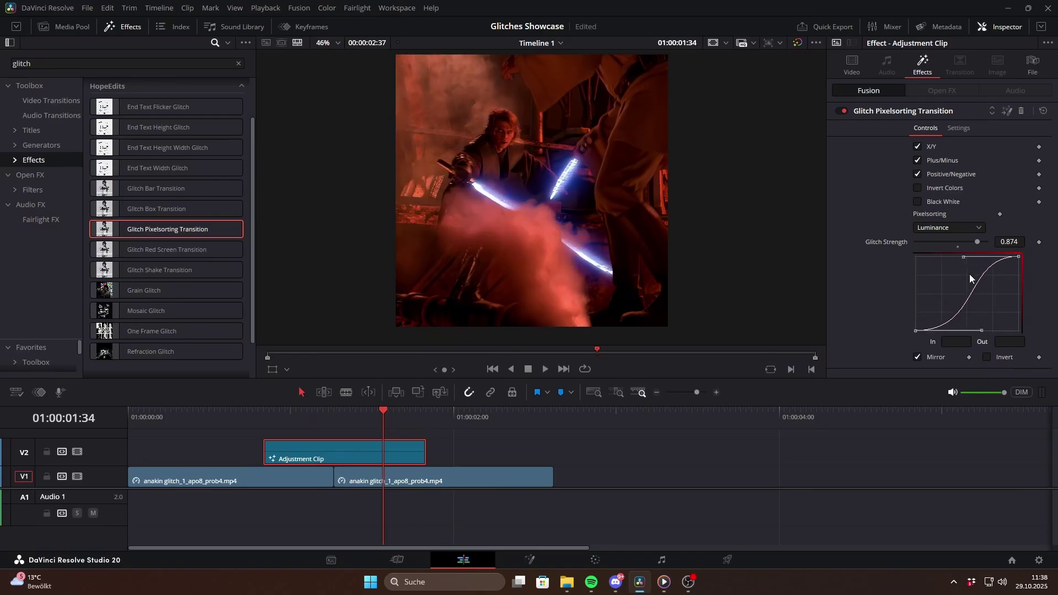
pyautogui.moveTo(963, 257); pyautogui.dragTo(1007, 322)
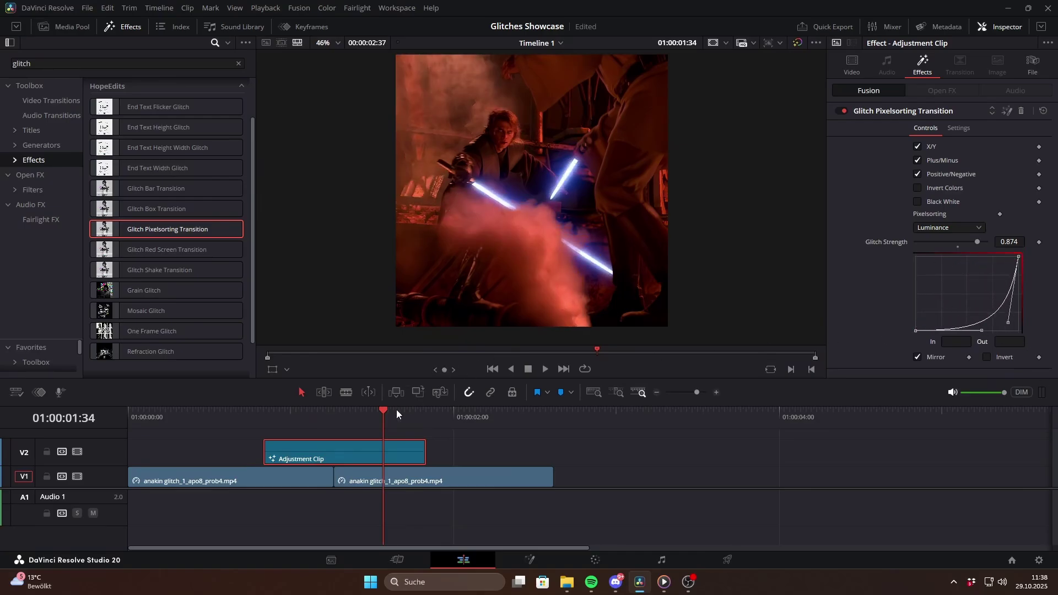
pyautogui.moveTo(396, 408); pyautogui.dragTo(312, 420)
# Step: Apply Glitch Red Screen, then Glitch Shake, to the adjustment clip, previewing each
pyautogui.moveTo(167, 249); pyautogui.dragTo(408, 450)
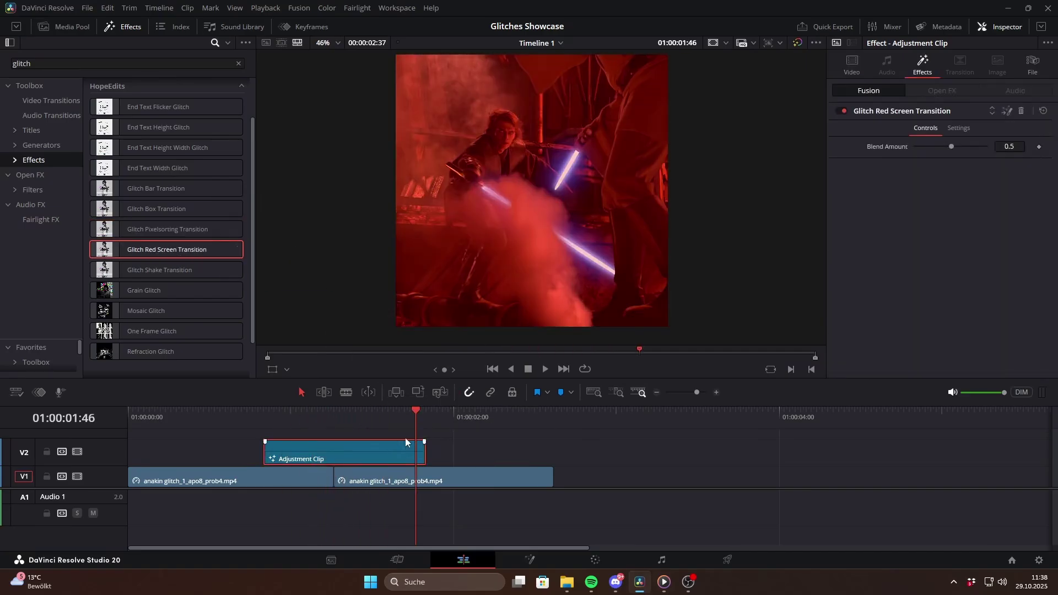
pyautogui.moveTo(385, 414); pyautogui.dragTo(421, 419)
pyautogui.moveTo(165, 270); pyautogui.dragTo(402, 451)
pyautogui.moveTo(419, 409); pyautogui.dragTo(355, 407)
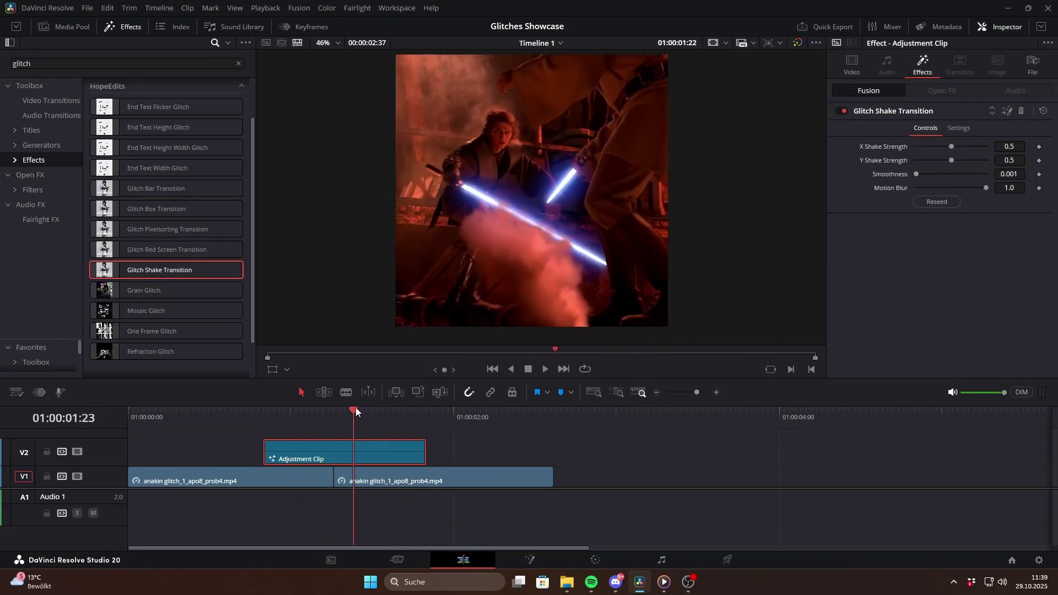